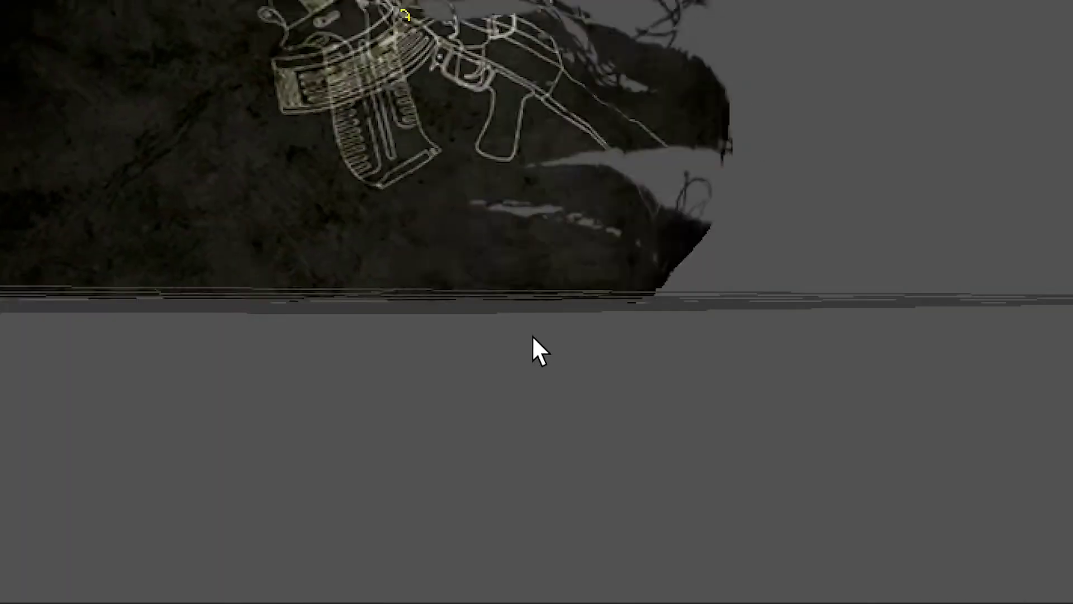
- Orbit around the waving flag and select the flag mesh FlagP02
middle_click_drag(531, 335, 827, 507, "alt")
right_click_drag(827, 507, 642, 387, "alt")
left_click_drag(643, 388, 567, 411, "alt")
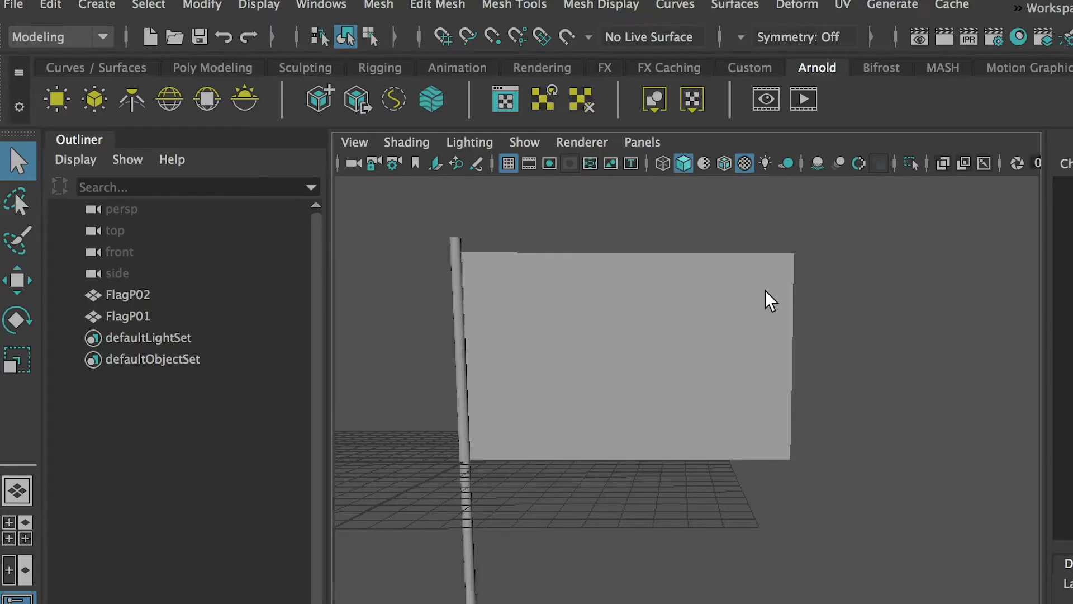
left_click(766, 300)
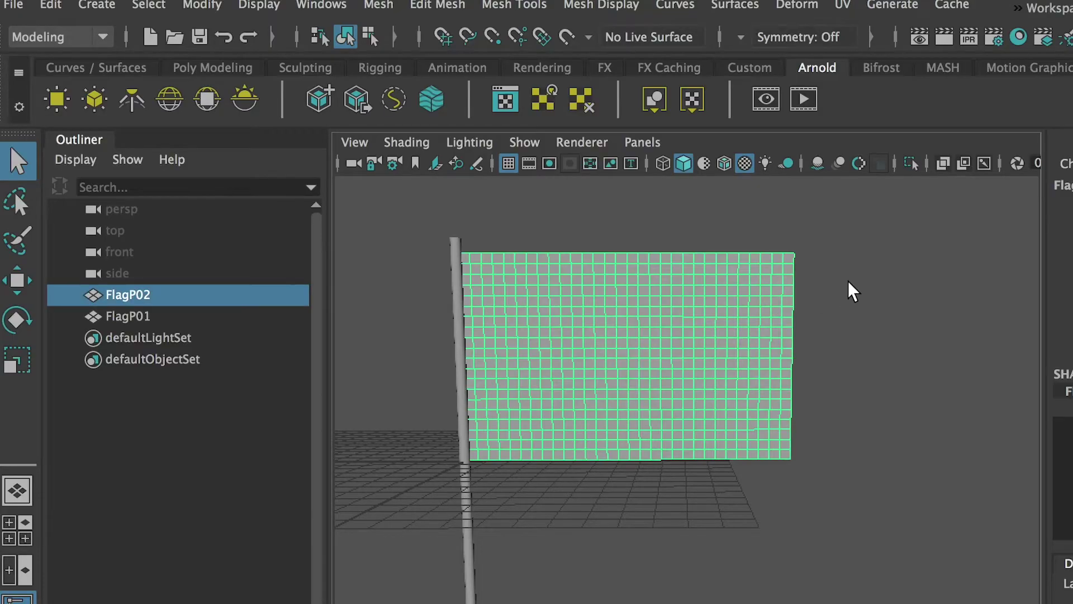
right_click_drag(848, 281, 838, 300, "alt")
left_click_drag(838, 301, 827, 275, "alt")
middle_click_drag(827, 275, 820, 350, "alt")
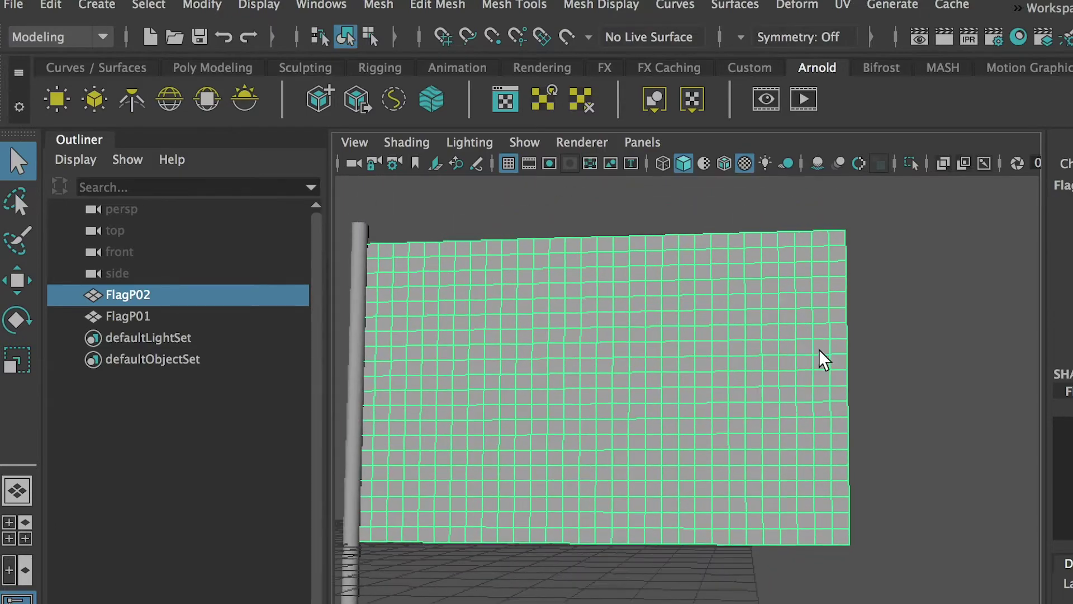
left_click_drag(820, 350, 825, 325, "alt")
mouse_move(825, 325)
middle_mouse_down("alt")
mouse_move(904, 339)
mouse_move(878, 327)
middle_mouse_up("alt")
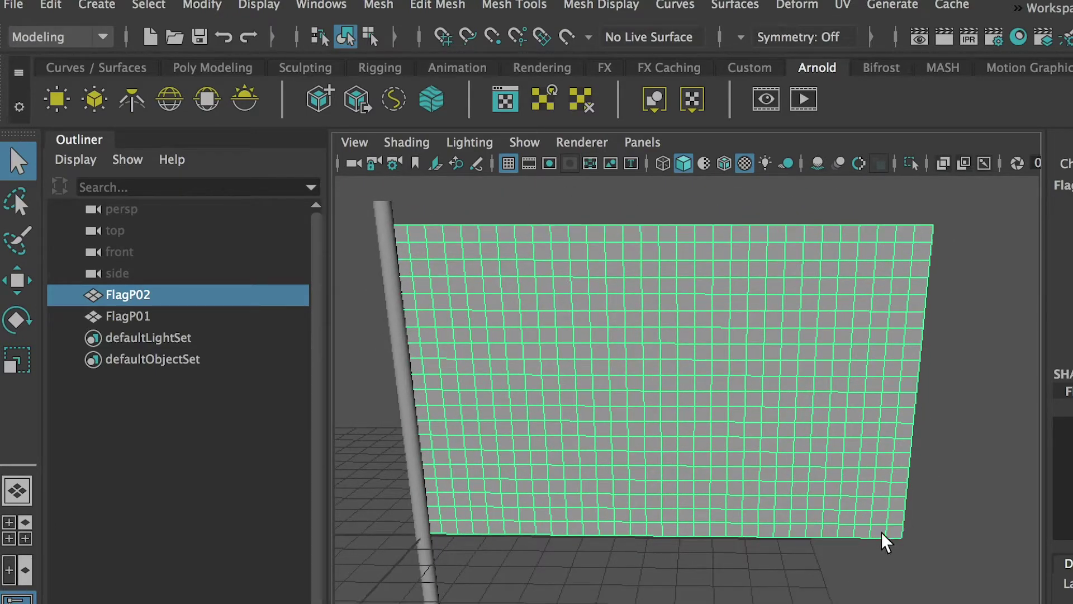
left_click_drag(752, 492, 793, 460, "alt")
left_click_drag(822, 359, 735, 342, "alt")
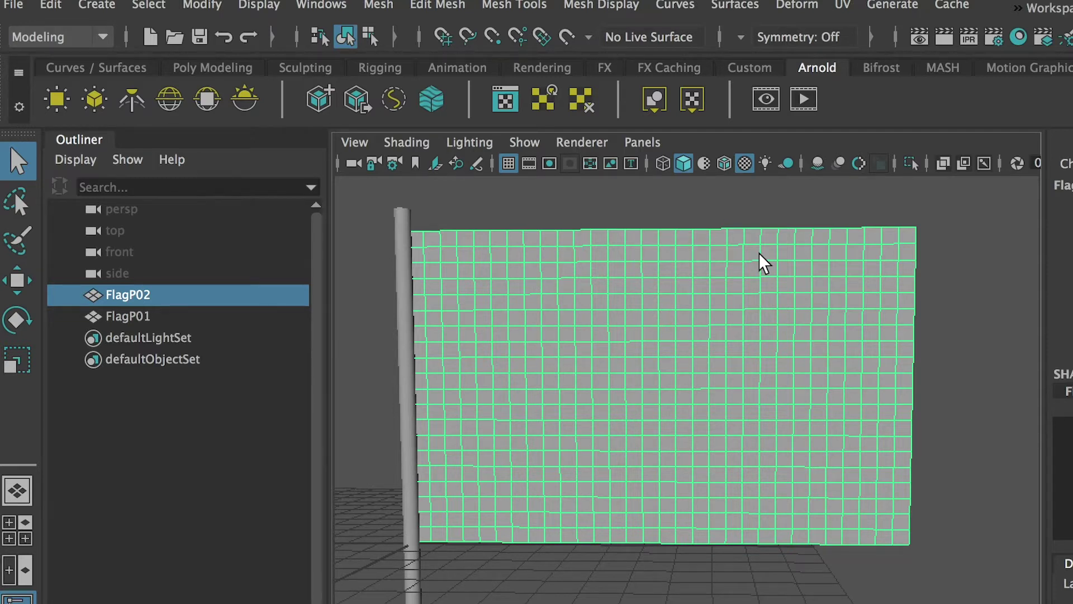
- Reselect FlagP02 with the flag turned to face the camera
scroll(934, 562, "down", 1)
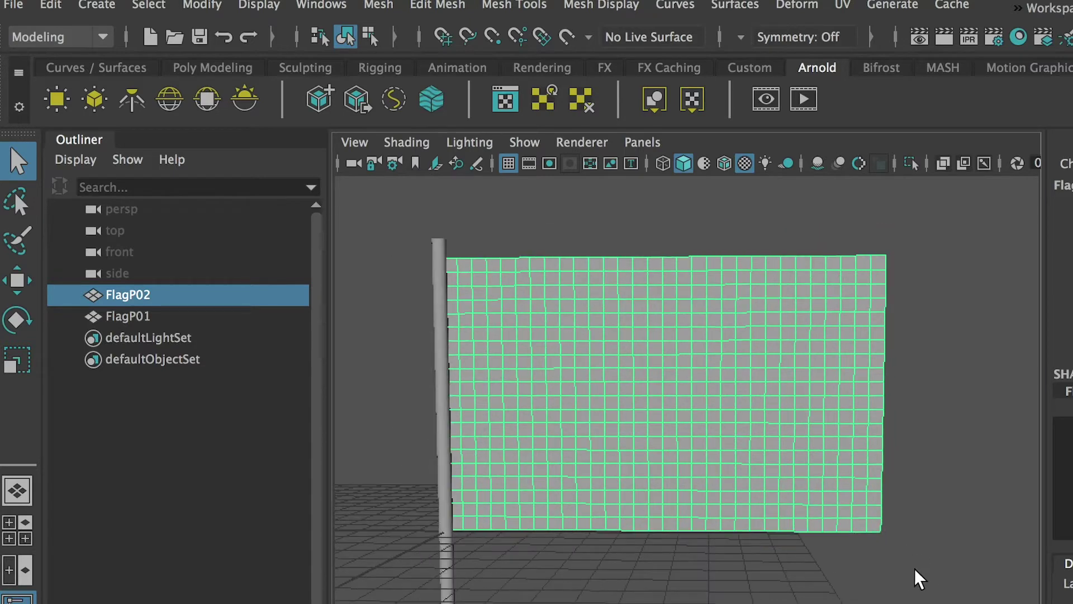
scroll(726, 493, "down", 2)
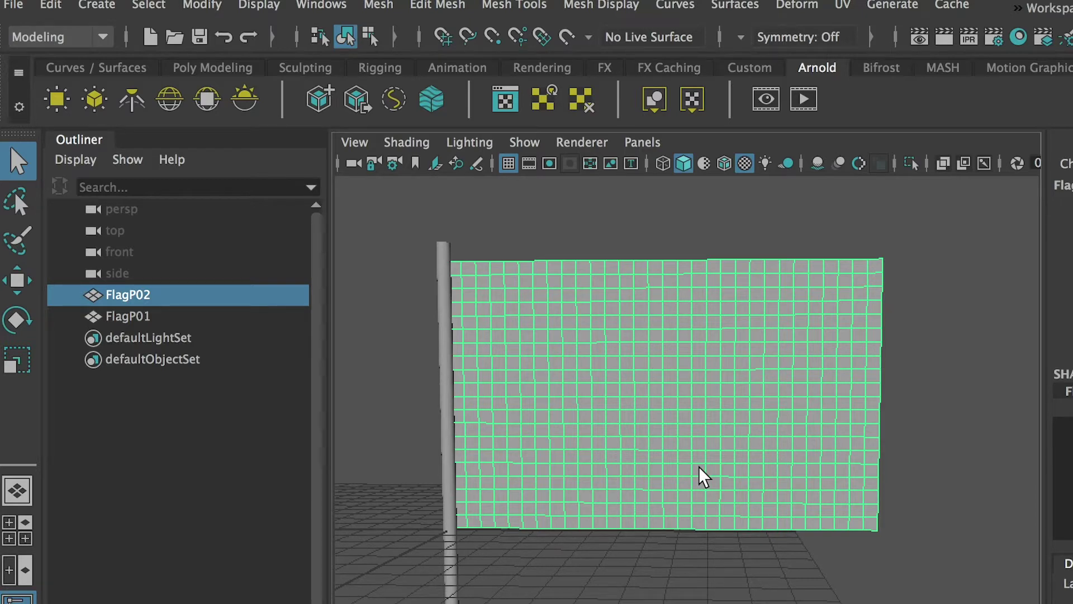
left_click_drag(715, 427, 745, 400, "alt")
left_click_drag(716, 364, 922, 345, "alt")
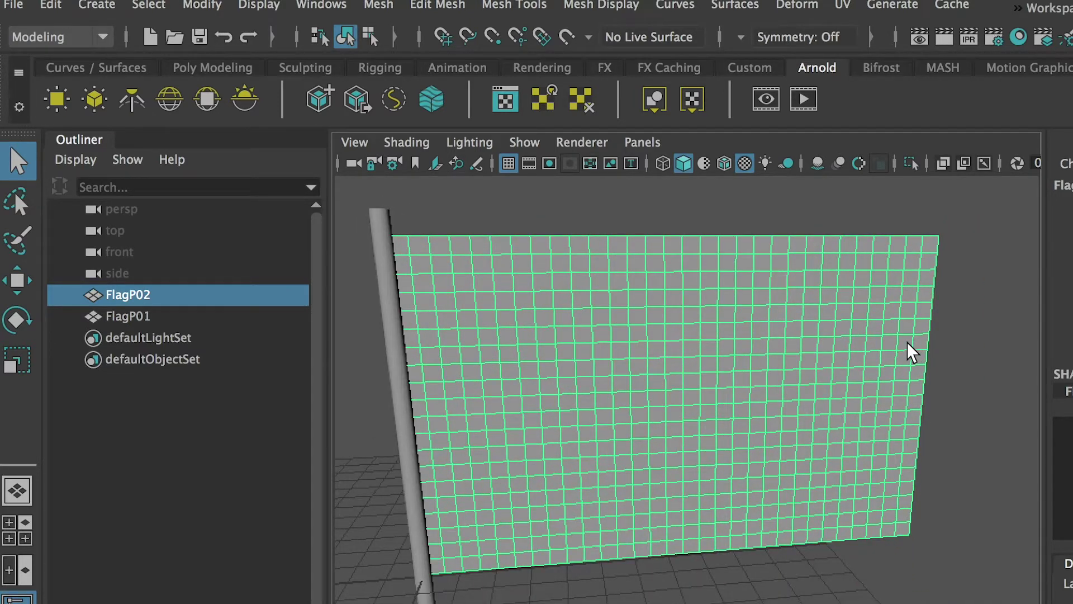
left_click_drag(865, 296, 903, 304, "alt")
left_click(903, 304)
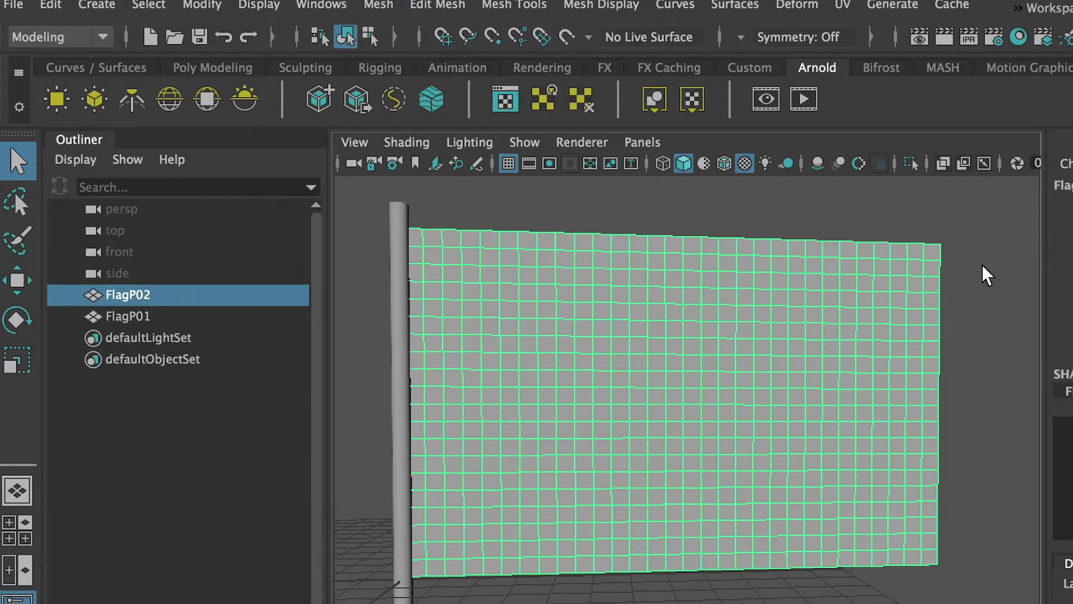
left_click_drag(982, 266, 975, 276, "alt")
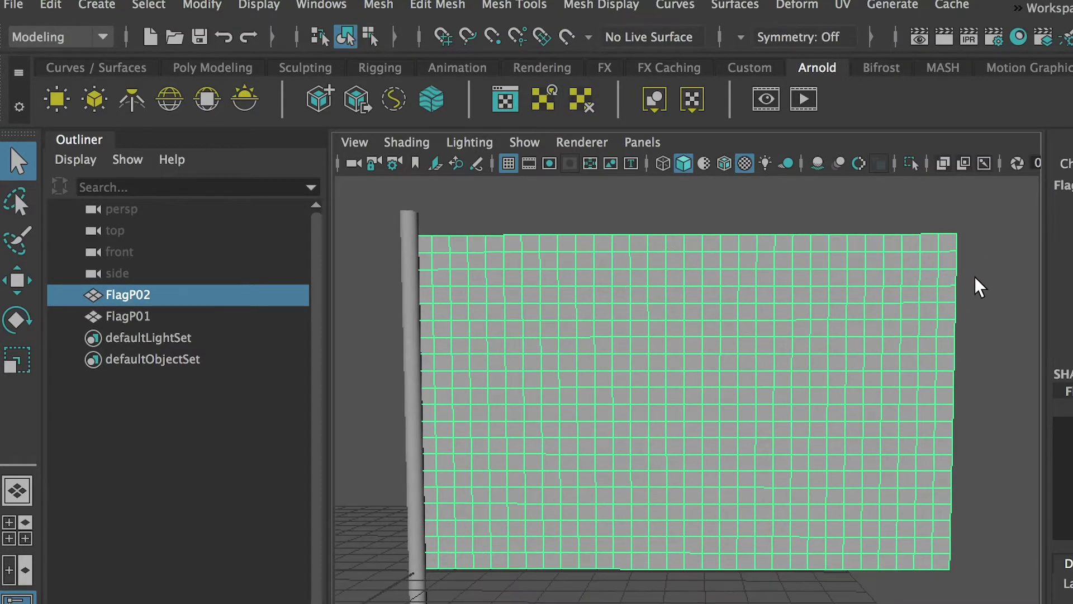
middle_click_drag(975, 276, 960, 272, "alt")
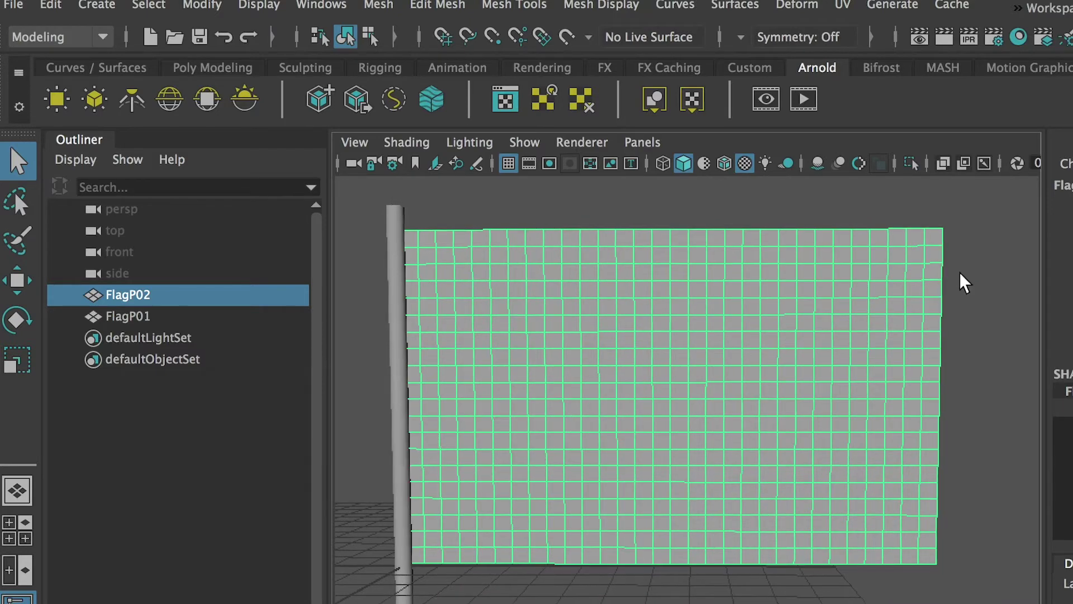
- Open the UV Editor for FlagP02 and frame the whole UV grid
left_click(843, 6)
left_click(874, 45)
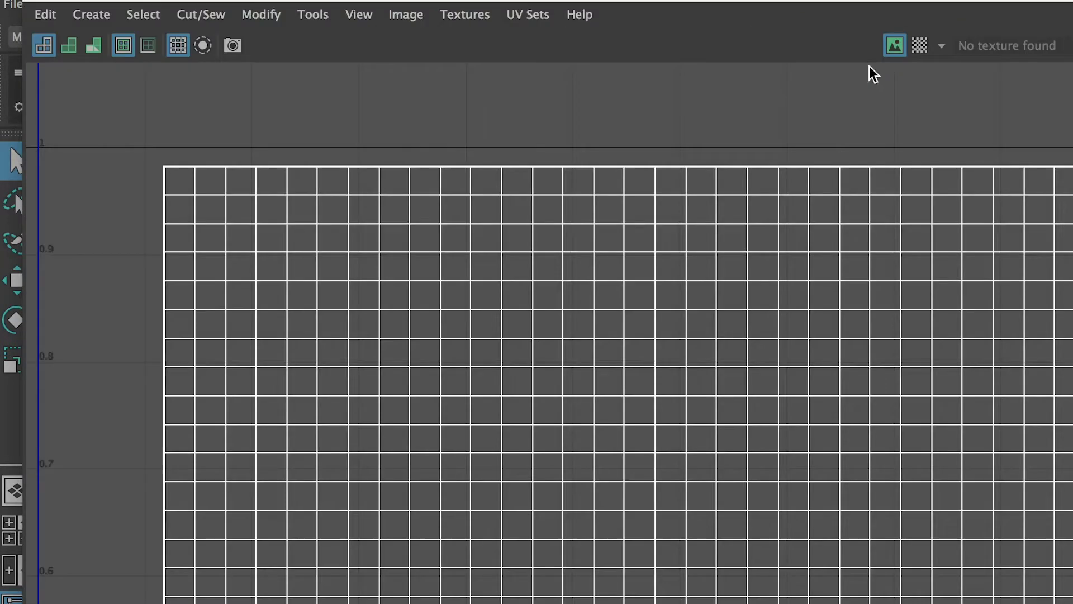
right_click_drag(922, 263, 542, 194, "alt")
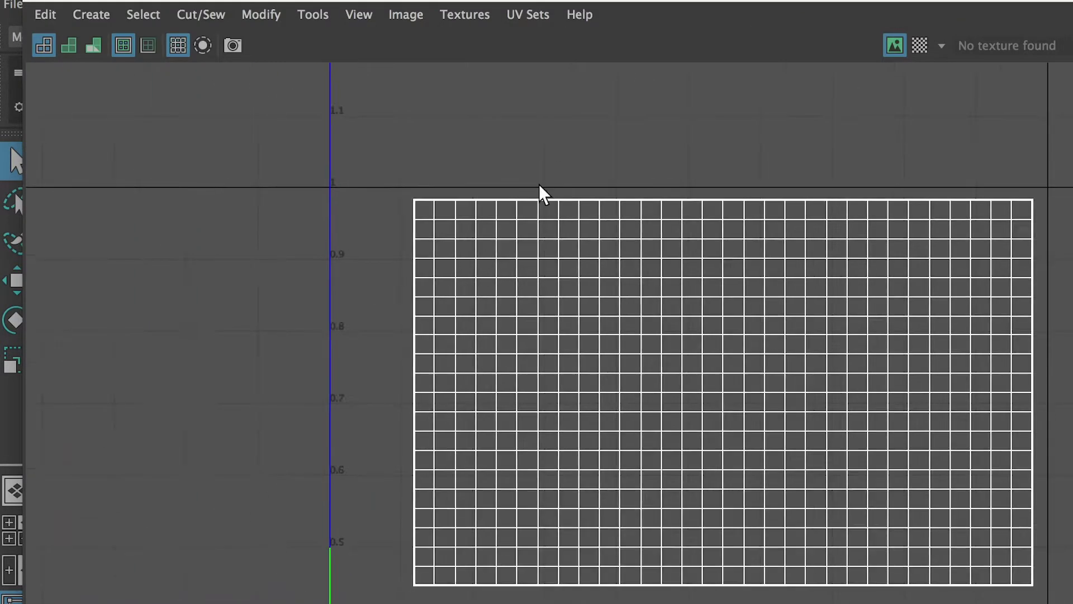
middle_click_drag(735, 328, 658, 209, "alt")
right_click_drag(799, 294, 736, 246, "alt")
left_click_drag(430, 0, 398, 43)
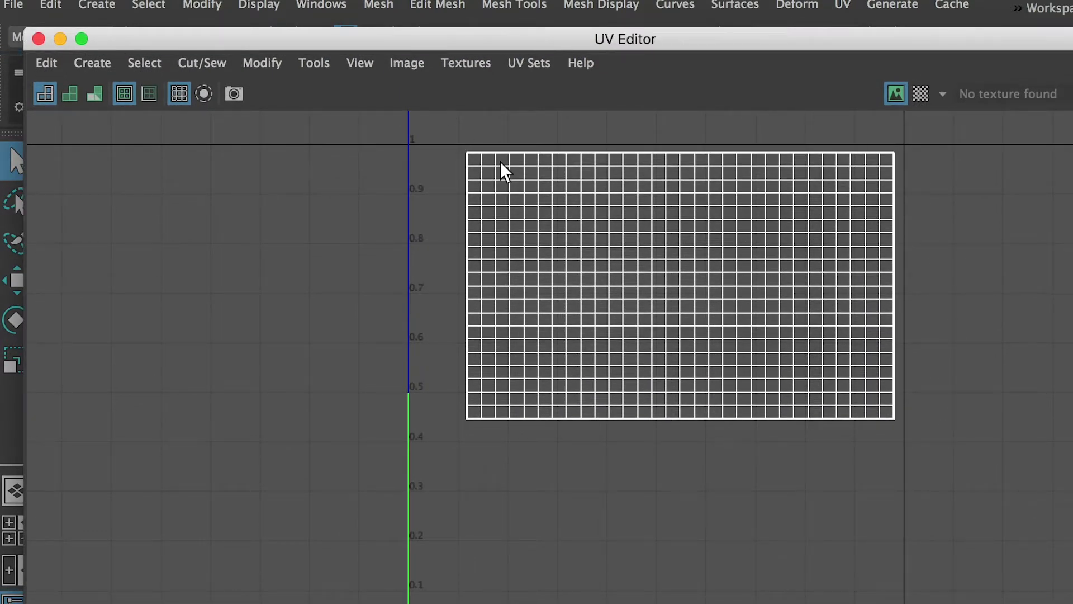
- Turn on Shaded display in the UV Editor, move it aside, and select pole FlagP01
left_click(363, 63)
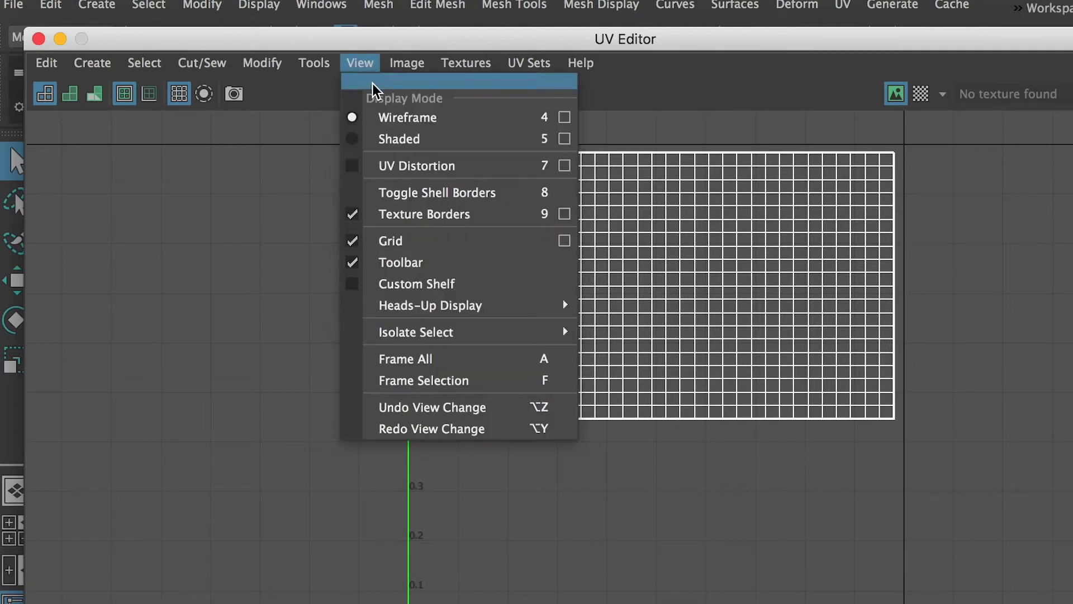
left_click(395, 141)
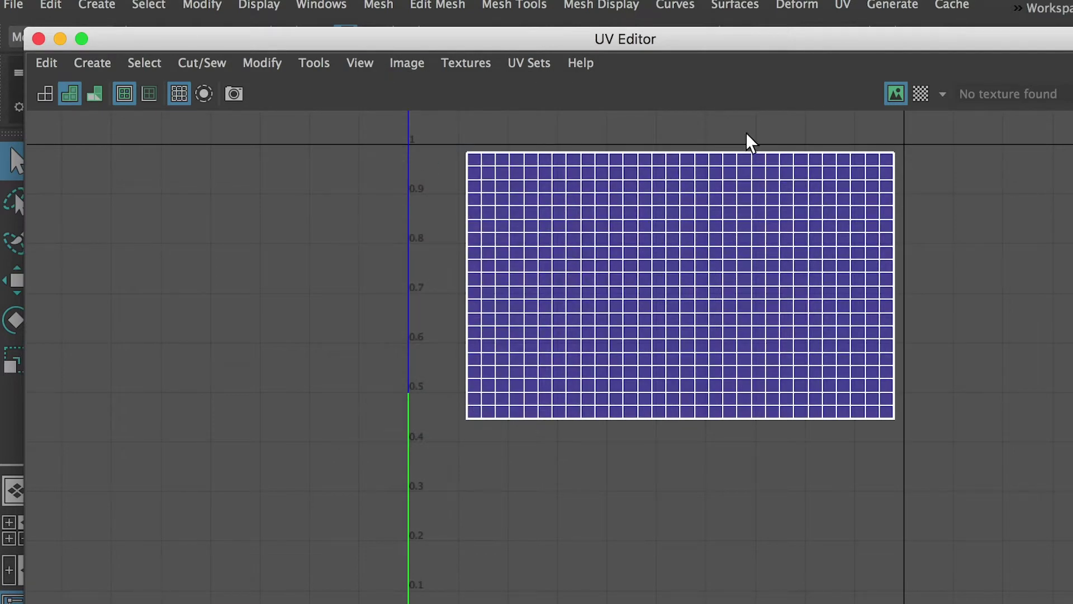
left_click_drag(655, 40, 1072, 246)
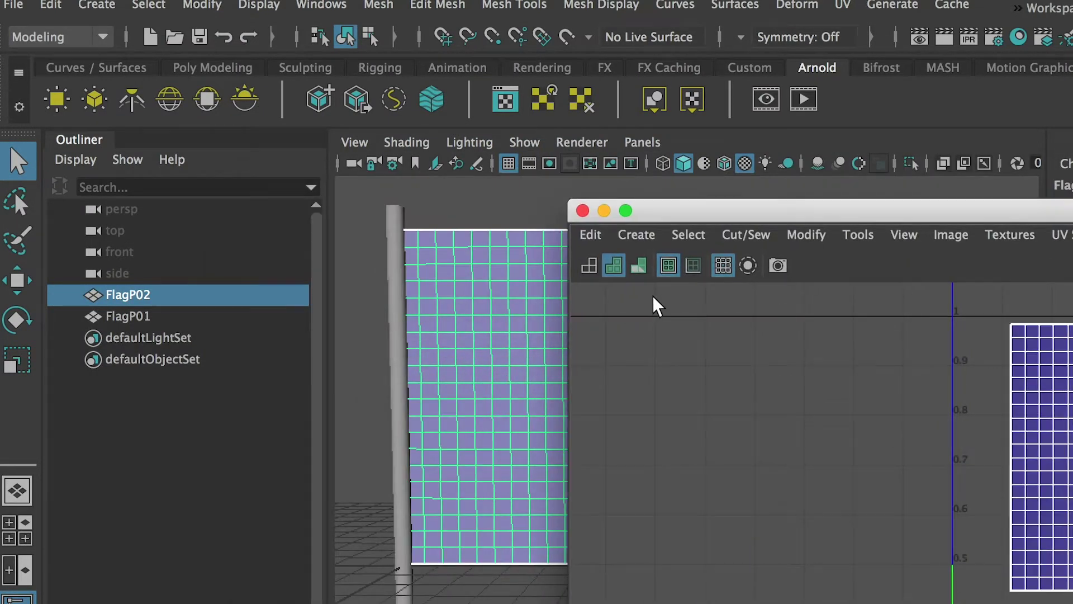
left_click(394, 276)
- Add FlagP02 to the pole selection and drag the UV Editor into view to compare both UV shells
left_click(477, 286, "shift")
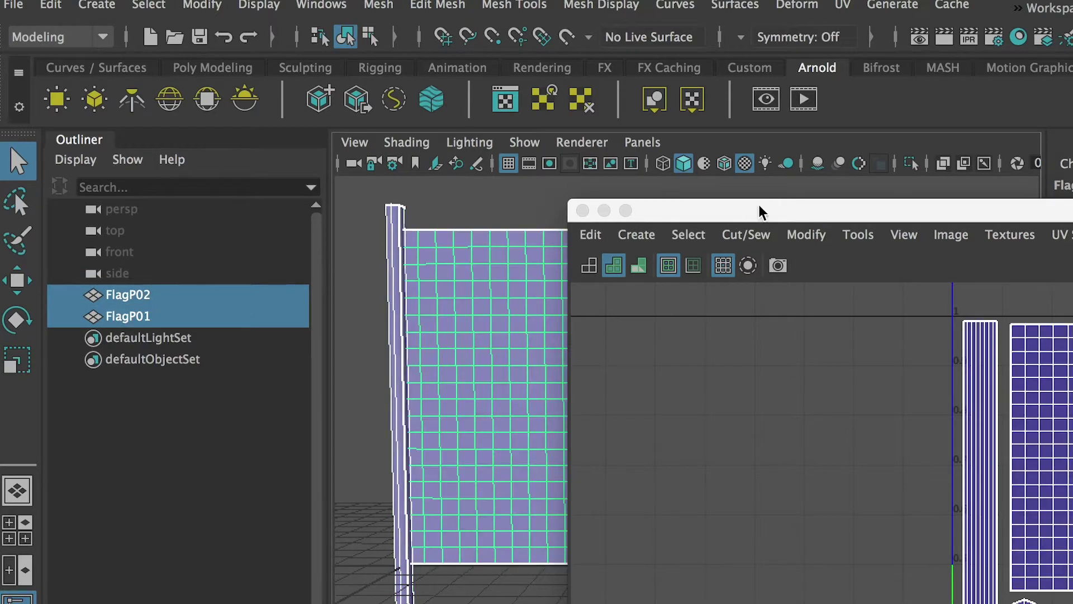
left_click_drag(758, 211, 282, 6)
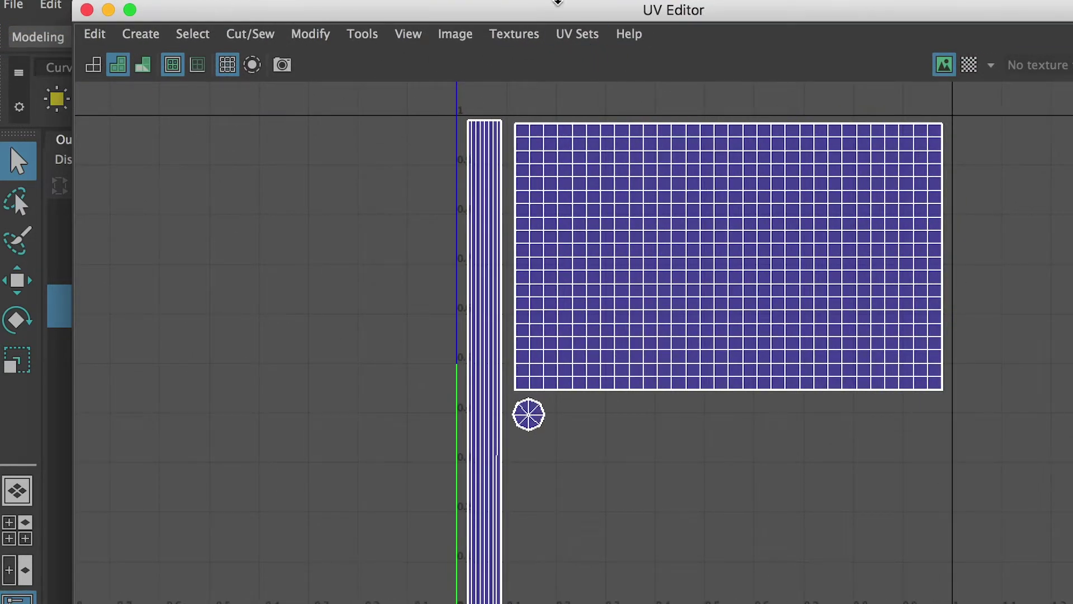
left_click_drag(491, 16, 470, 40)
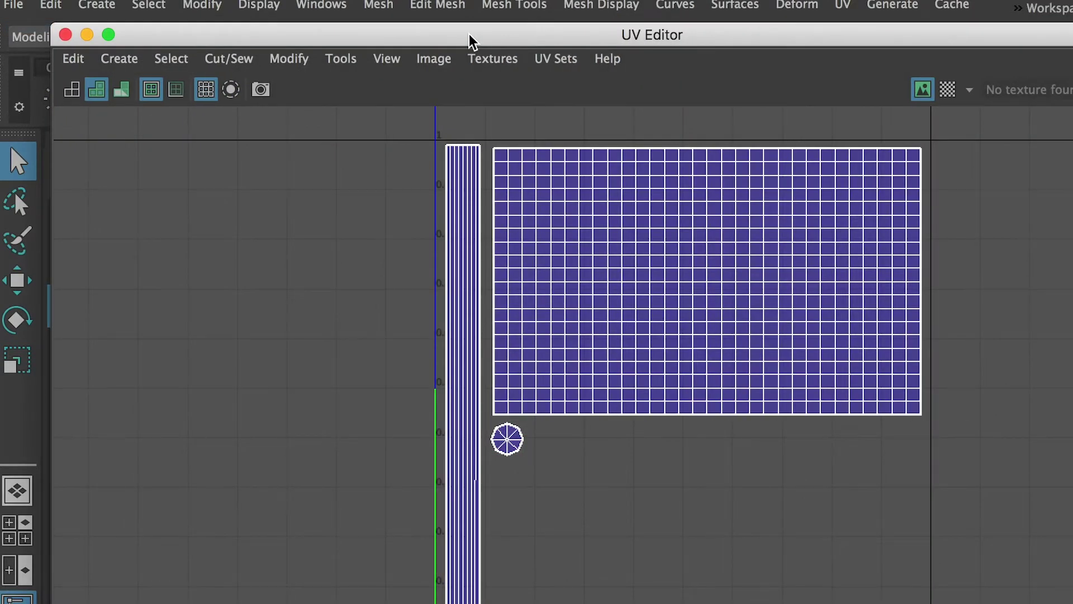
left_click_drag(469, 40, 643, 603)
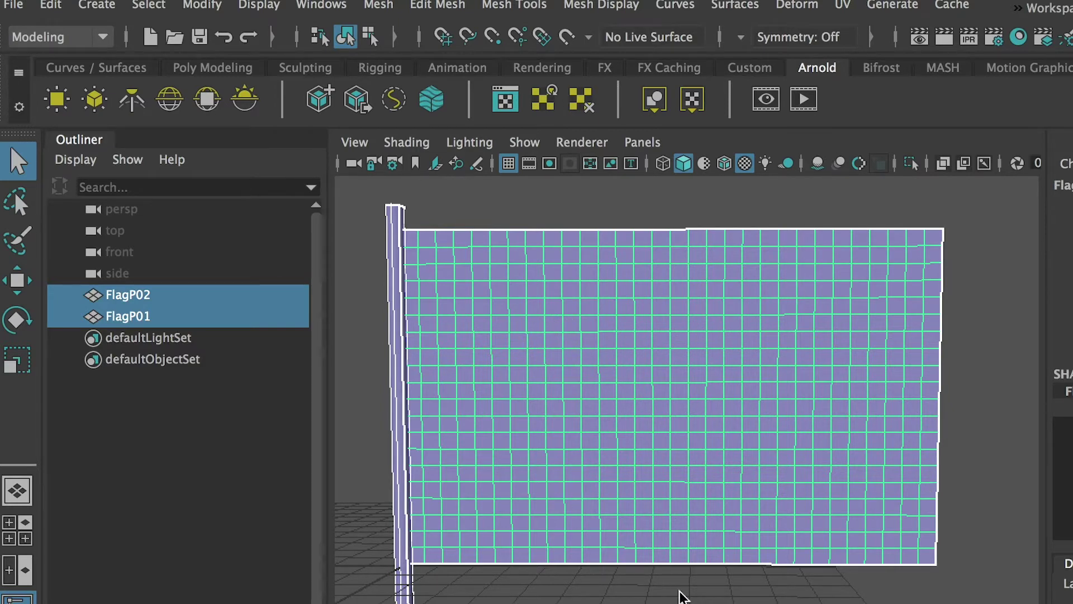
left_click_drag(626, 603, 553, 71)
left_click_drag(893, 573, 887, 570, "alt")
- Deselect the pole and select only FlagP02, viewing its grid from a side angle
middle_click_drag(888, 570, 914, 534, "alt")
right_click_drag(914, 534, 910, 560, "alt")
left_click(909, 561)
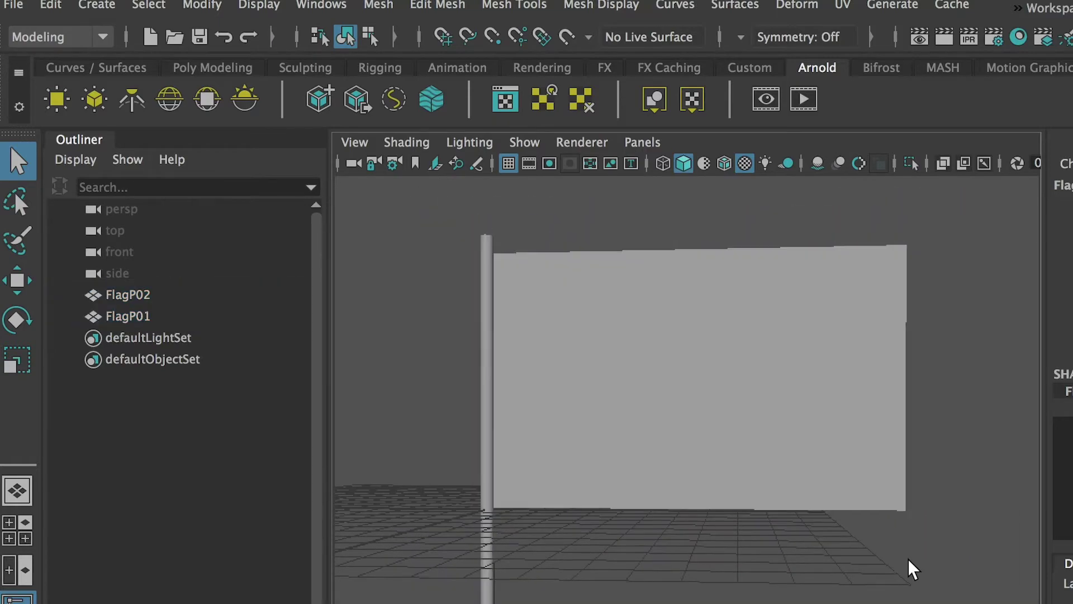
left_click_drag(911, 569, 830, 551, "alt")
left_click(771, 450)
left_click_drag(771, 450, 902, 490, "alt")
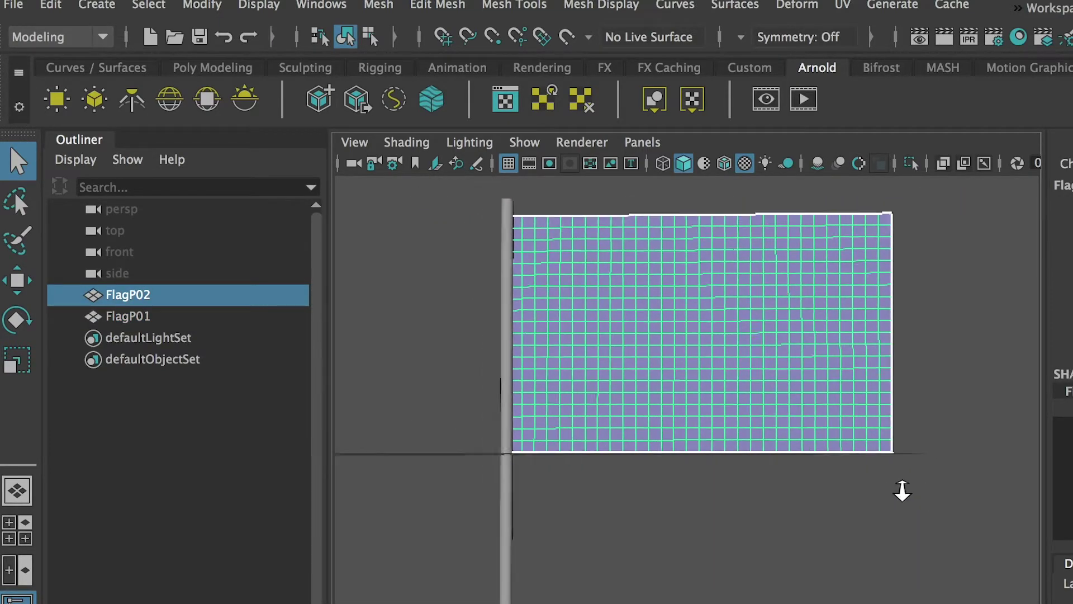
right_click_drag(902, 490, 784, 466, "alt")
left_click_drag(784, 466, 755, 404, "alt")
- Reselect FlagP02 alone and frame it closer in the viewport
left_click(909, 441)
left_click(753, 391)
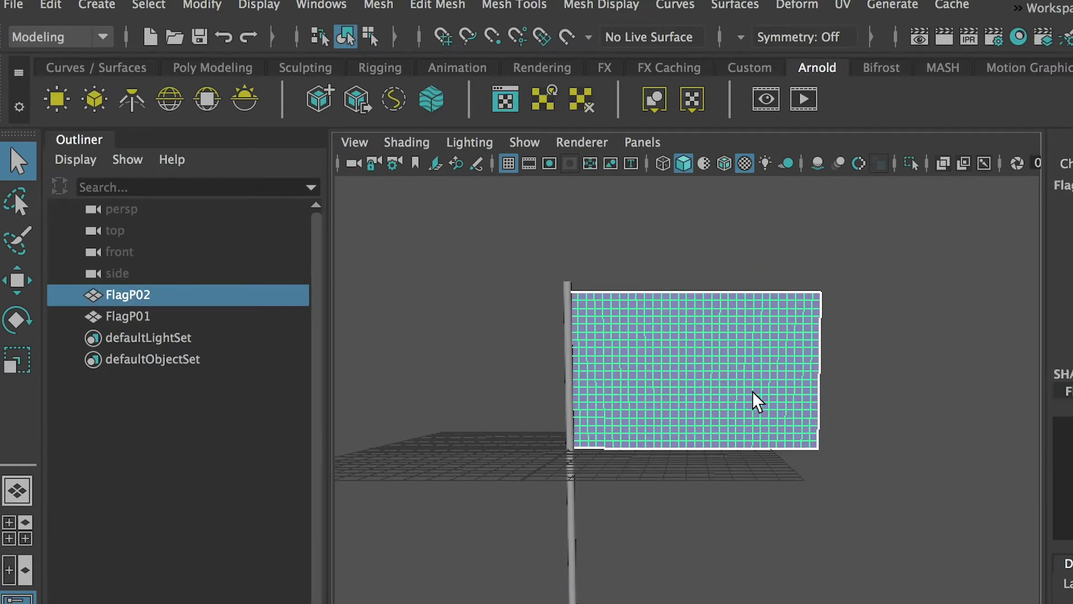
right_click_drag(677, 393, 772, 434, "alt")
middle_click_drag(755, 277, 723, 337, "alt")
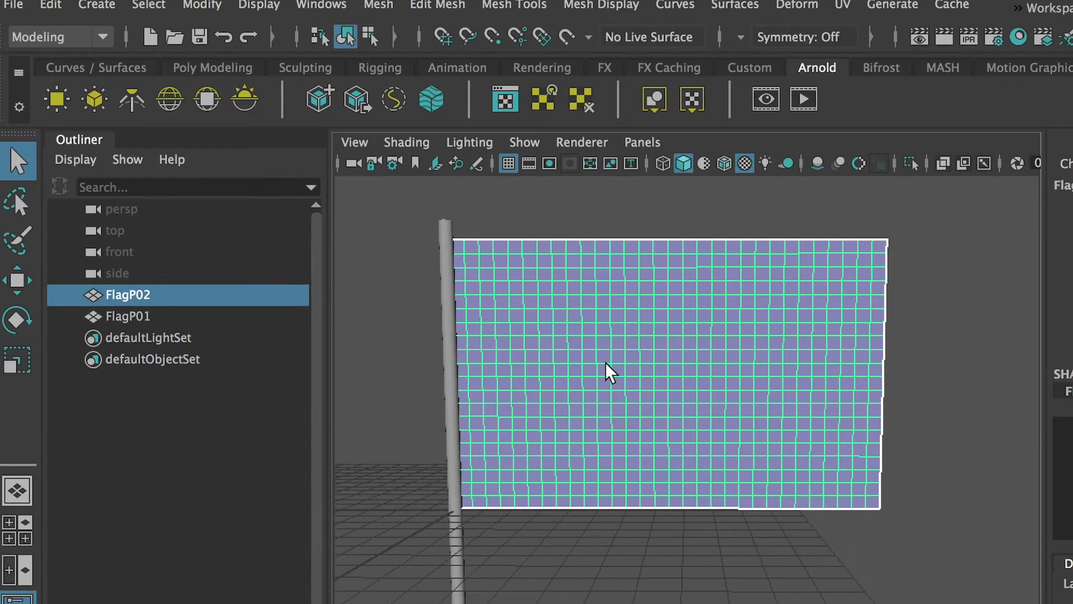
left_click(58, 37)
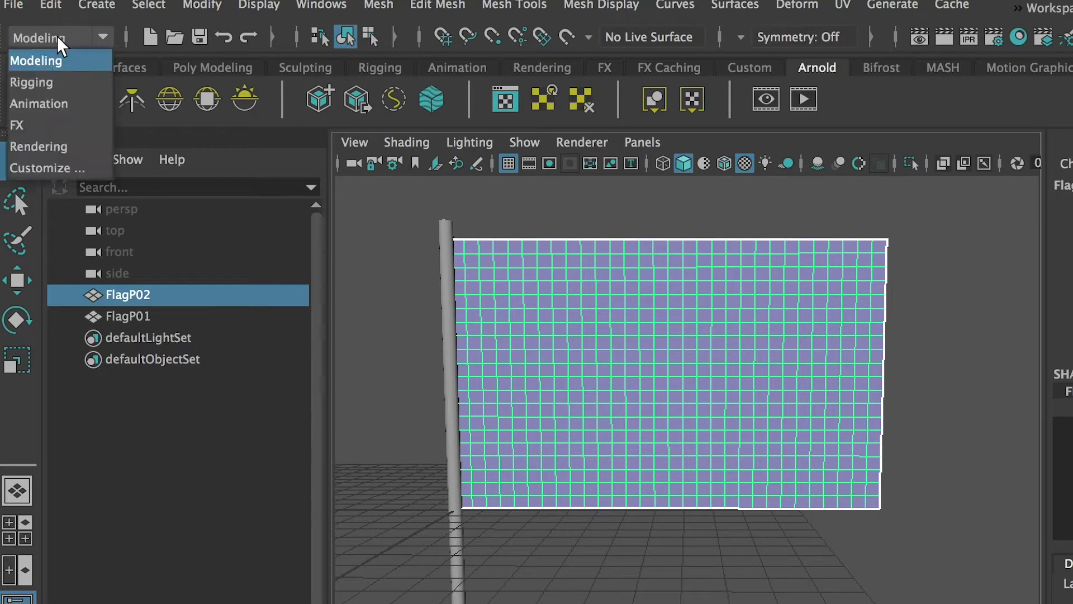
- Switch to the FX menu set and make FlagP02 an nCloth, adding nucleus1 and nCloth1
left_click(31, 125)
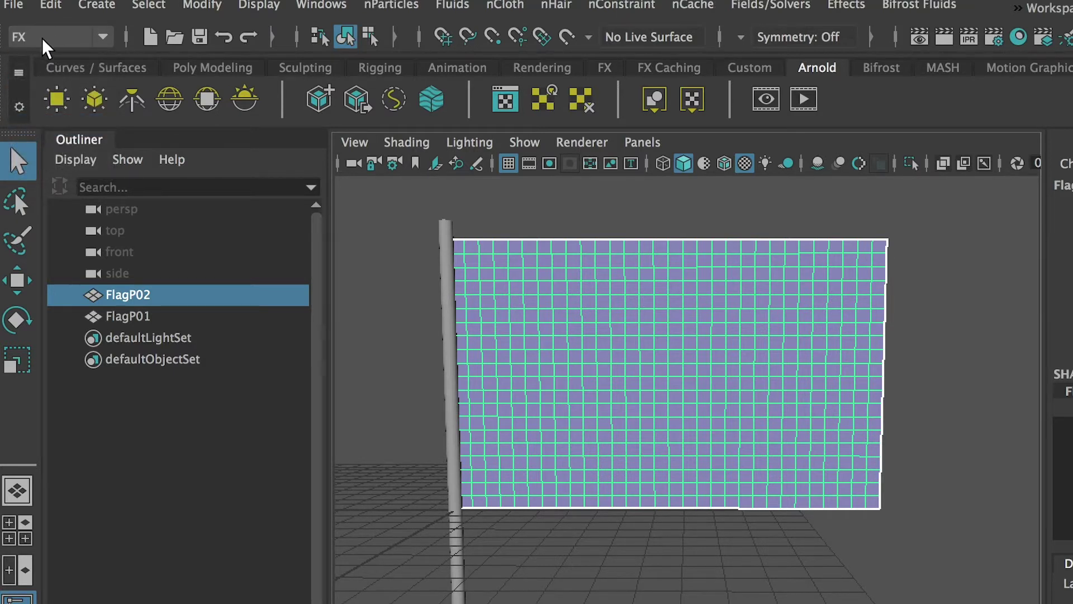
left_click(505, 10)
left_click(506, 9)
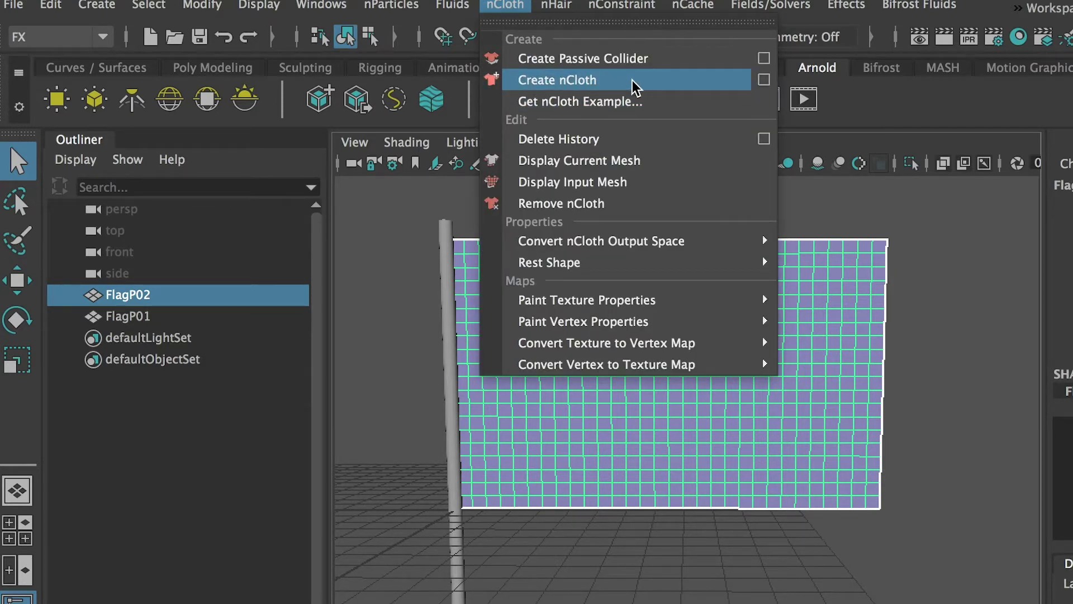
left_click(601, 84)
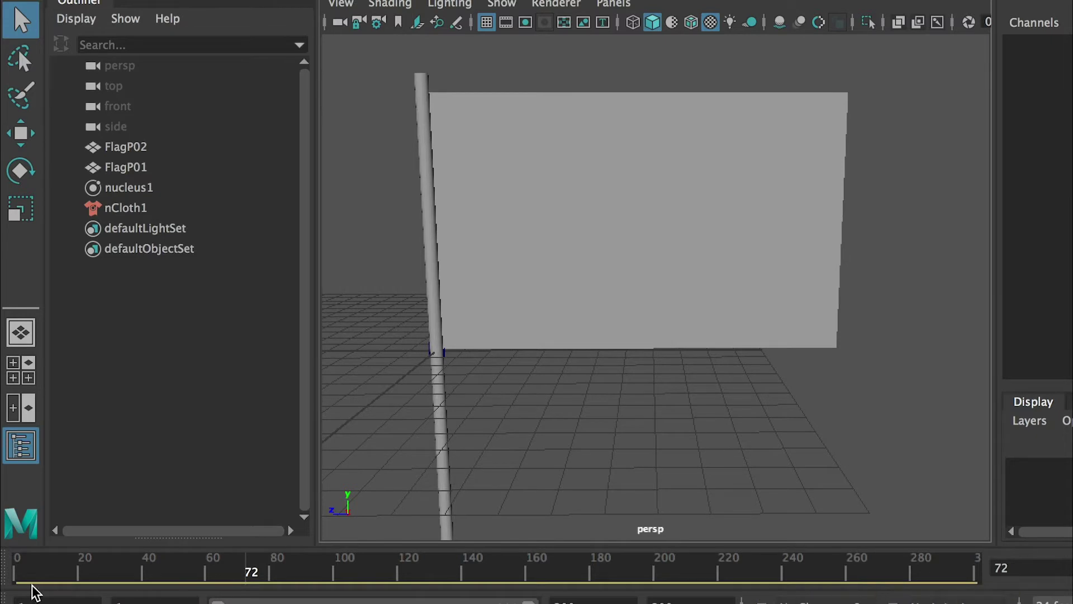
left_click_drag(223, 570, 21, 581)
key("alt+v")
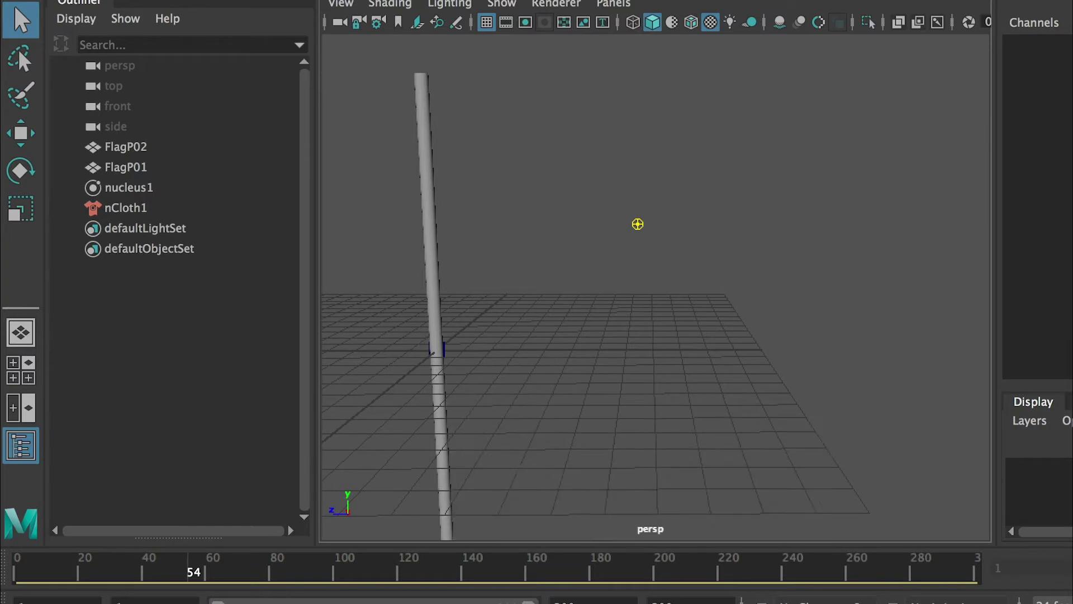
key("alt+v")
left_click_drag(198, 565, 19, 568)
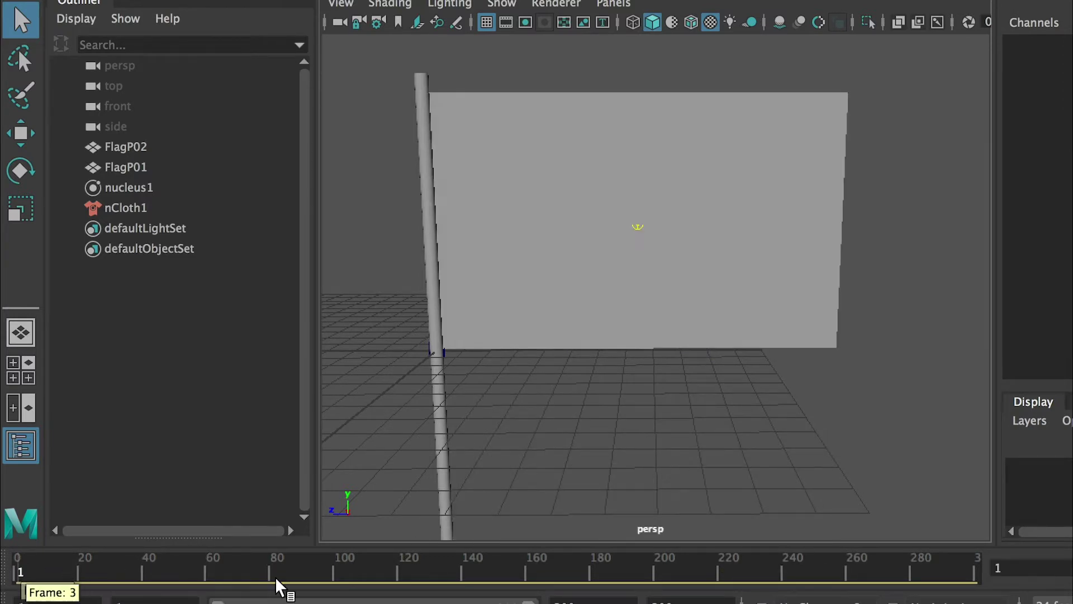
key("alt+v")
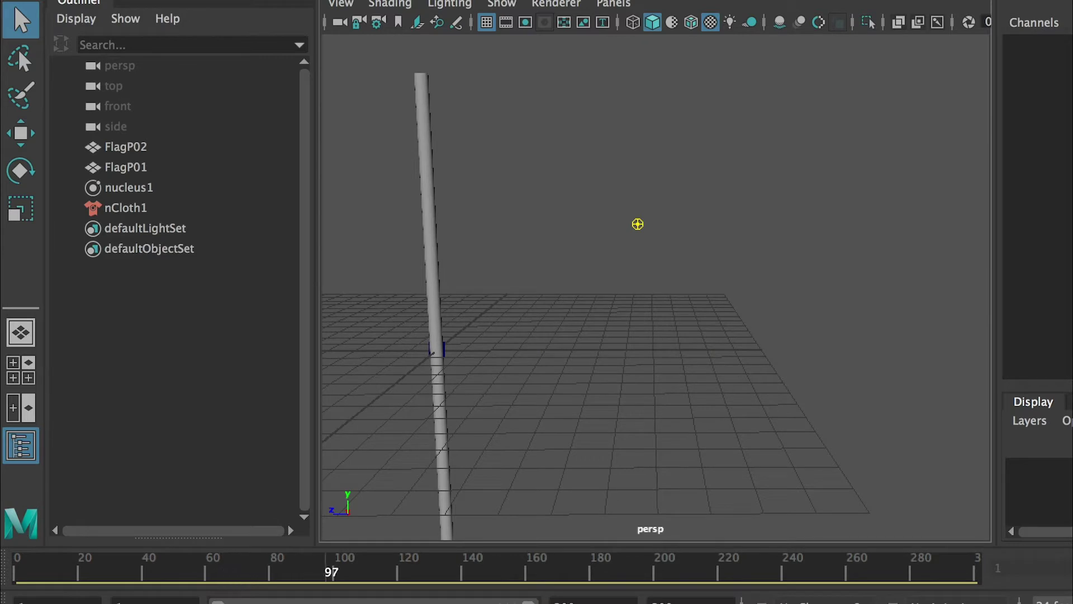
key("alt+v")
left_click(21, 573)
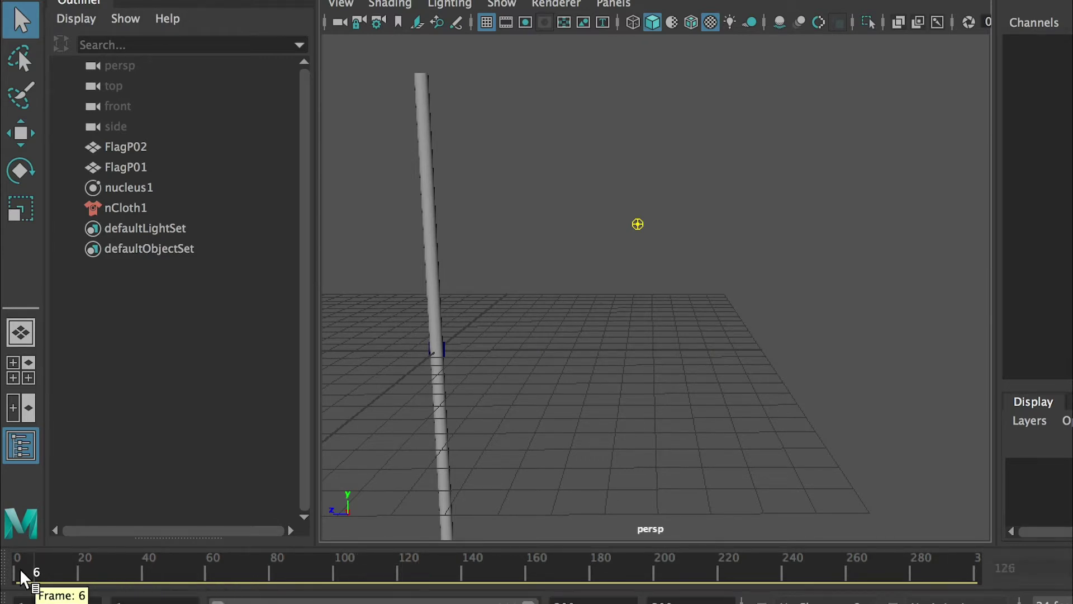
left_click_drag(20, 570, 19, 571)
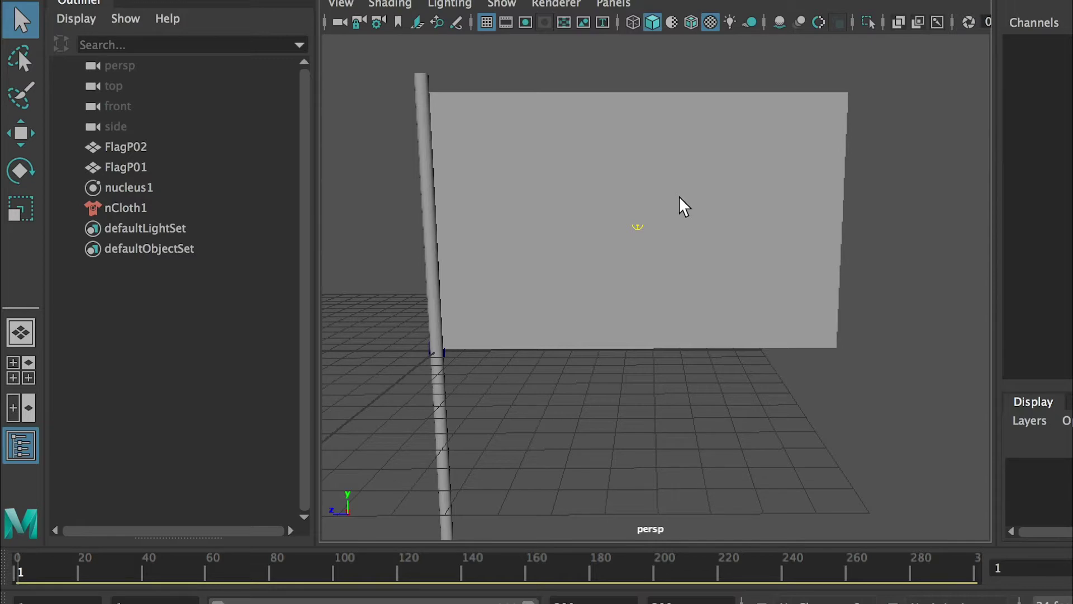
- Inspect the flag from several angles, then enter vertex mode and reselect the flag plane
left_click(665, 152)
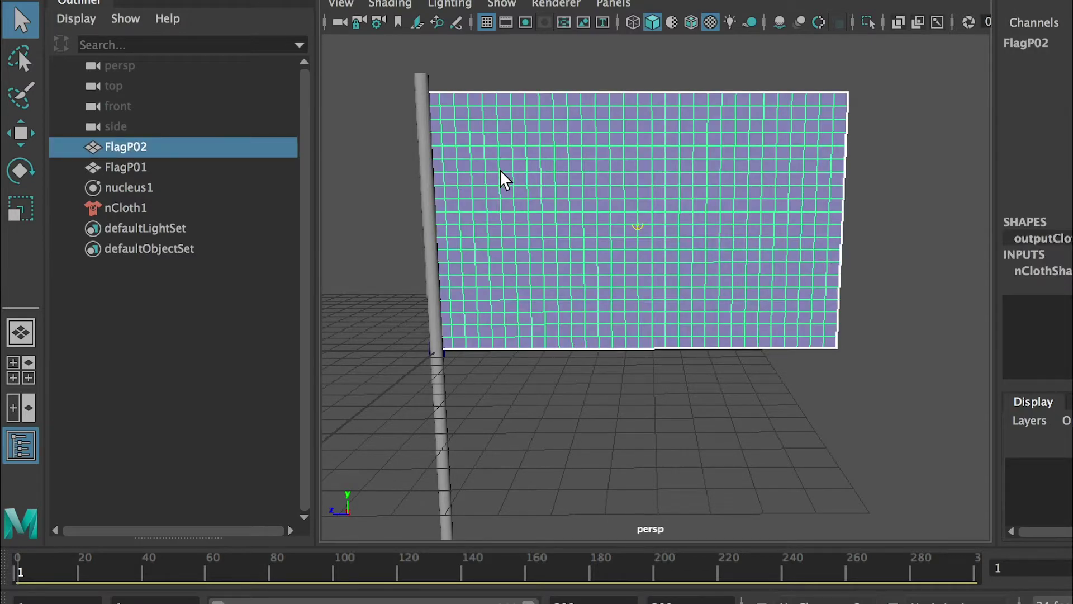
left_click_drag(453, 132, 505, 106, "alt")
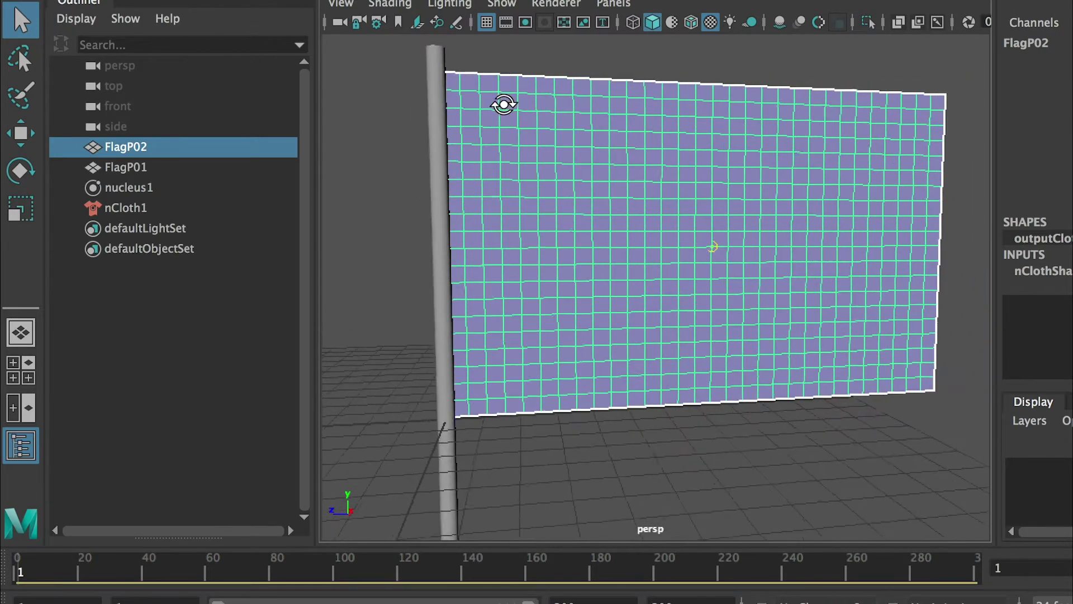
middle_click_drag(505, 106, 443, 103, "alt")
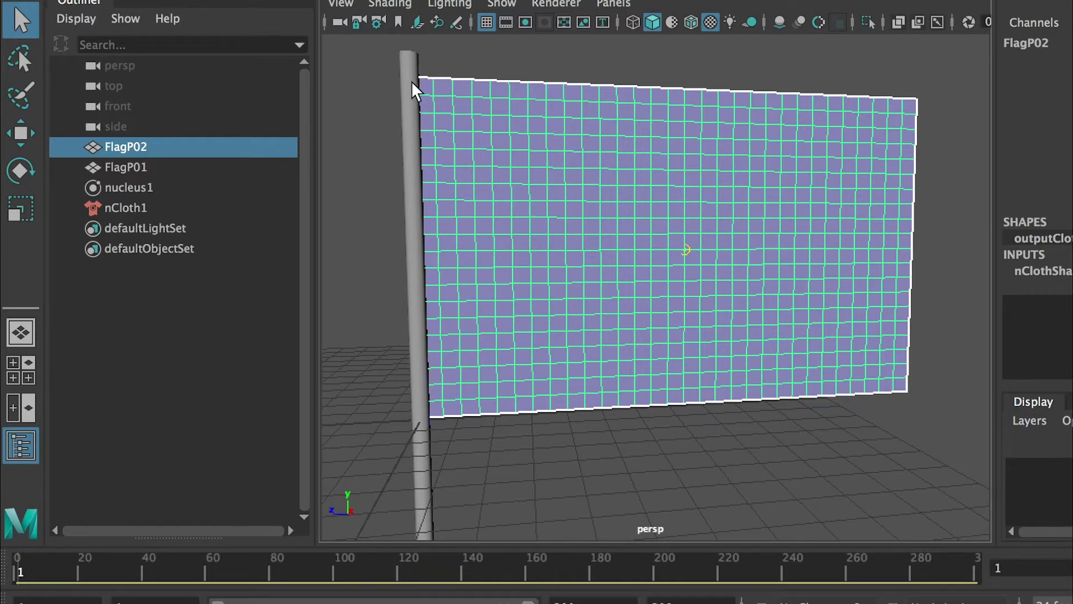
mouse_move(431, 89)
left_mouse_down("alt")
mouse_move(403, 103)
mouse_move(431, 108)
mouse_move(425, 90)
left_mouse_up("alt")
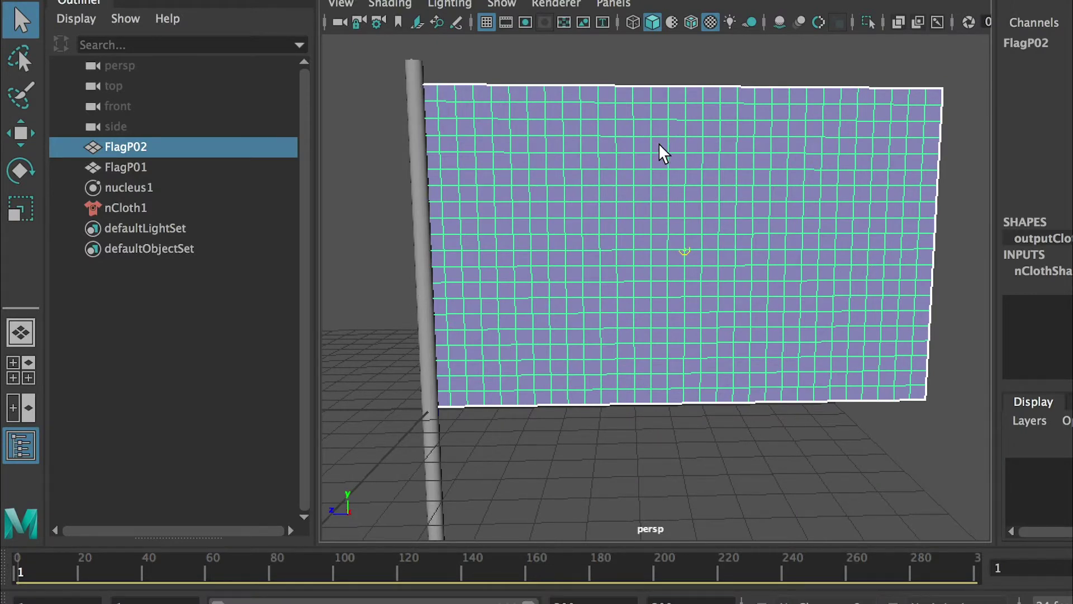
middle_click_drag(522, 201, 544, 182, "alt")
right_click_drag(447, 89, 346, 88)
left_click(496, 64)
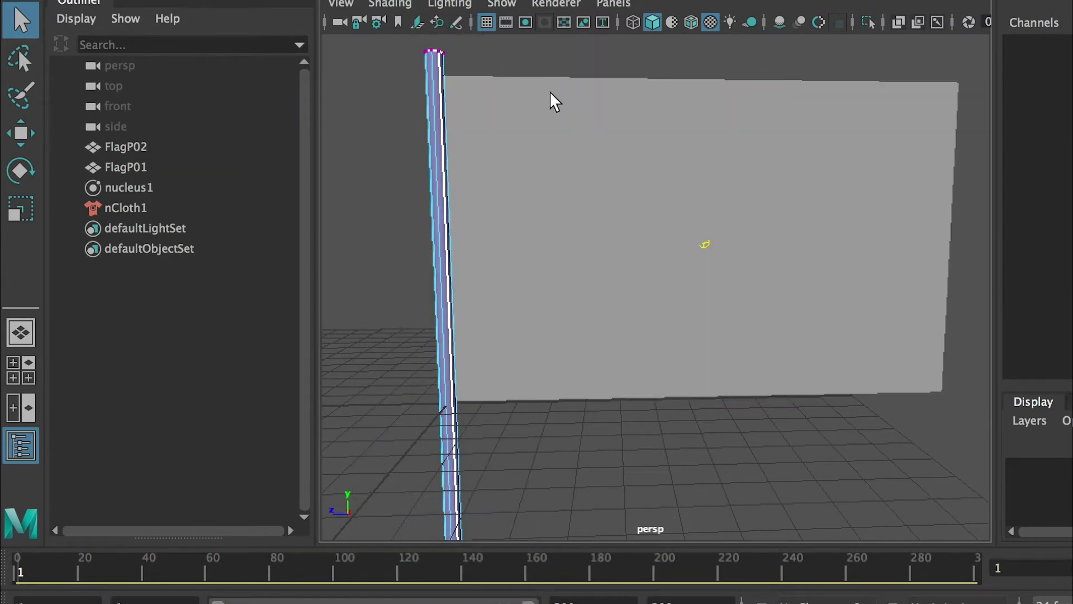
left_click(559, 100)
- Box-select the flag's vertex column along the pole edge in wireframe display
right_click_drag(579, 84, 487, 85)
left_click_drag(364, 50, 454, 501)
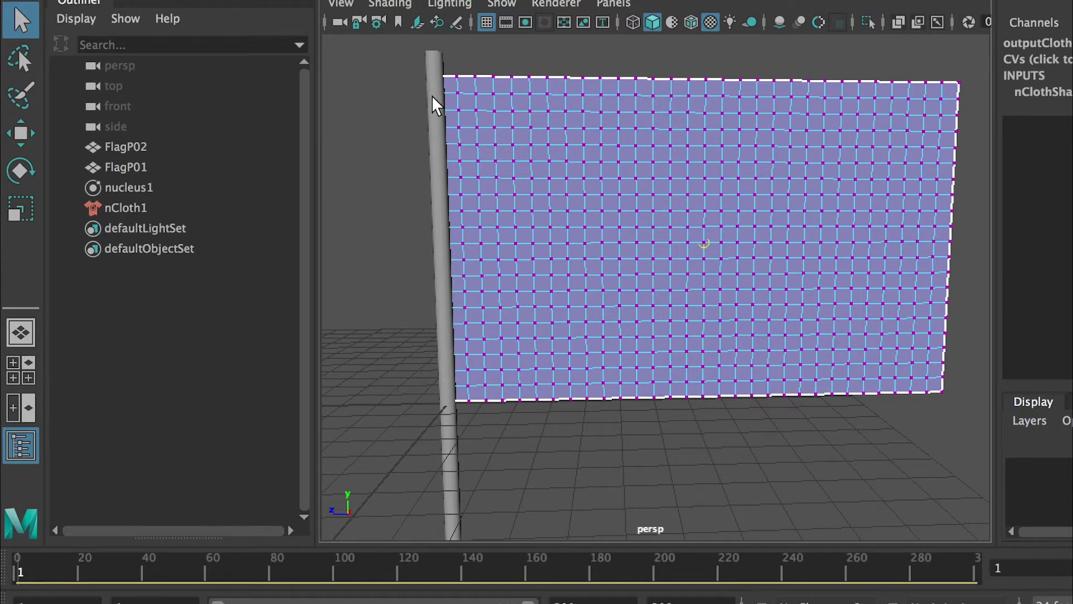
key("4")
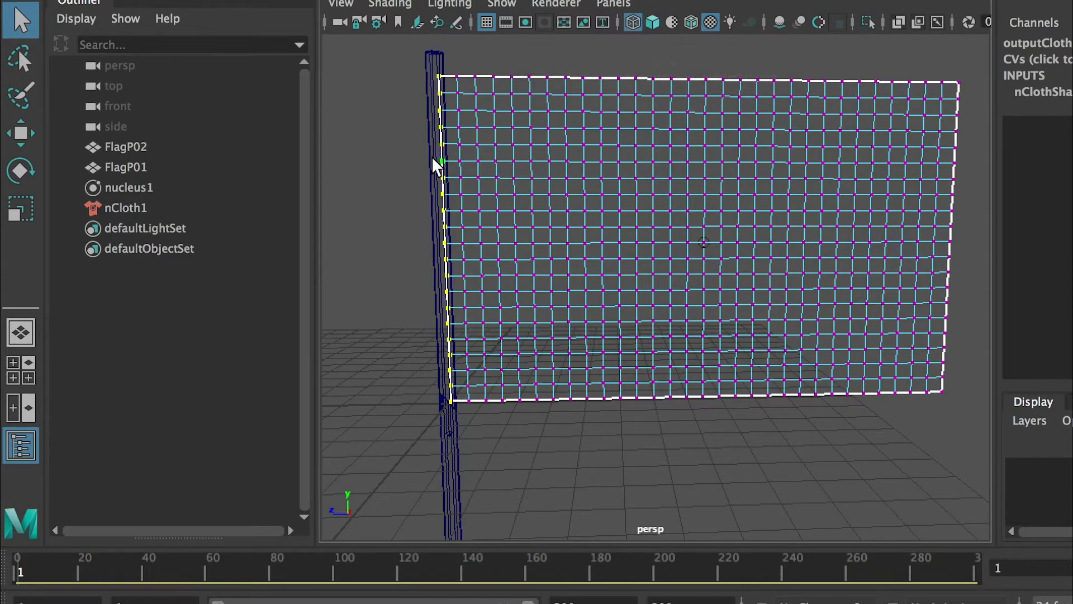
left_click_drag(436, 166, 455, 141, "alt")
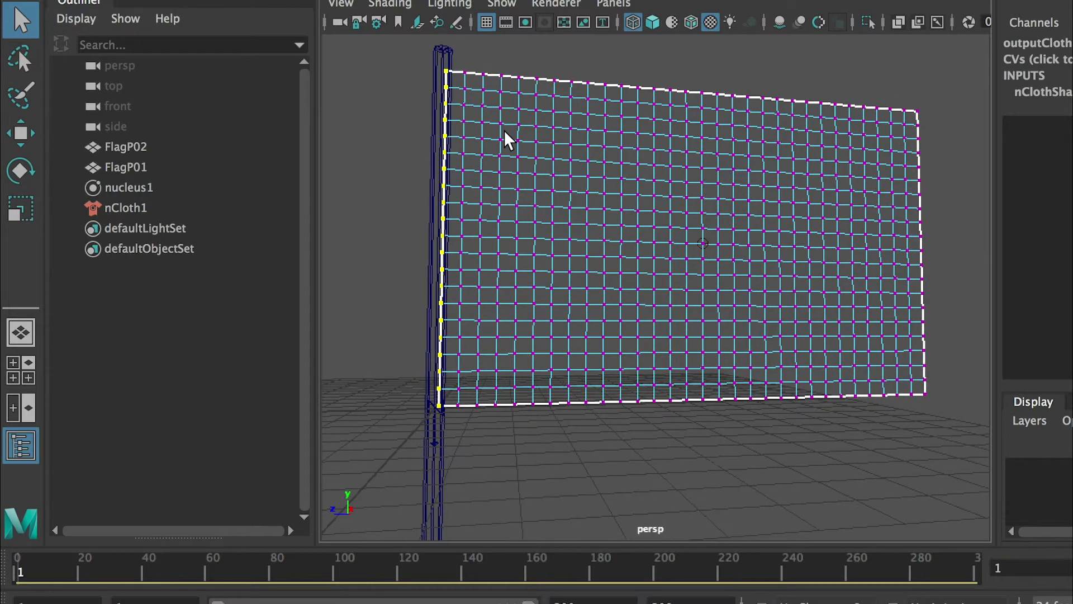
left_click_drag(393, 49, 454, 450)
- Reframe the view so the pole stands upright with the whole flag visible
right_click_drag(475, 366, 450, 270, "alt")
middle_click_drag(449, 266, 717, 425, "alt")
left_click_drag(591, 89, 596, 166, "alt")
middle_click_drag(596, 165, 560, 139, "alt")
left_click_drag(561, 139, 588, 101, "alt")
right_click_drag(588, 102, 641, 177, "alt")
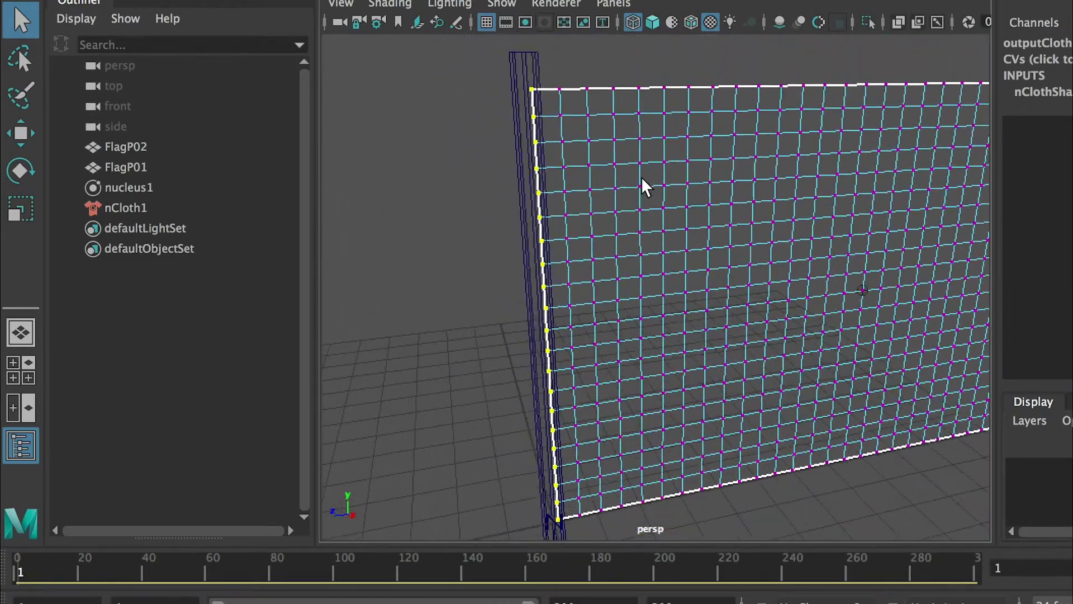
middle_click_drag(641, 177, 577, 134, "alt")
left_click_drag(578, 134, 513, 81, "alt")
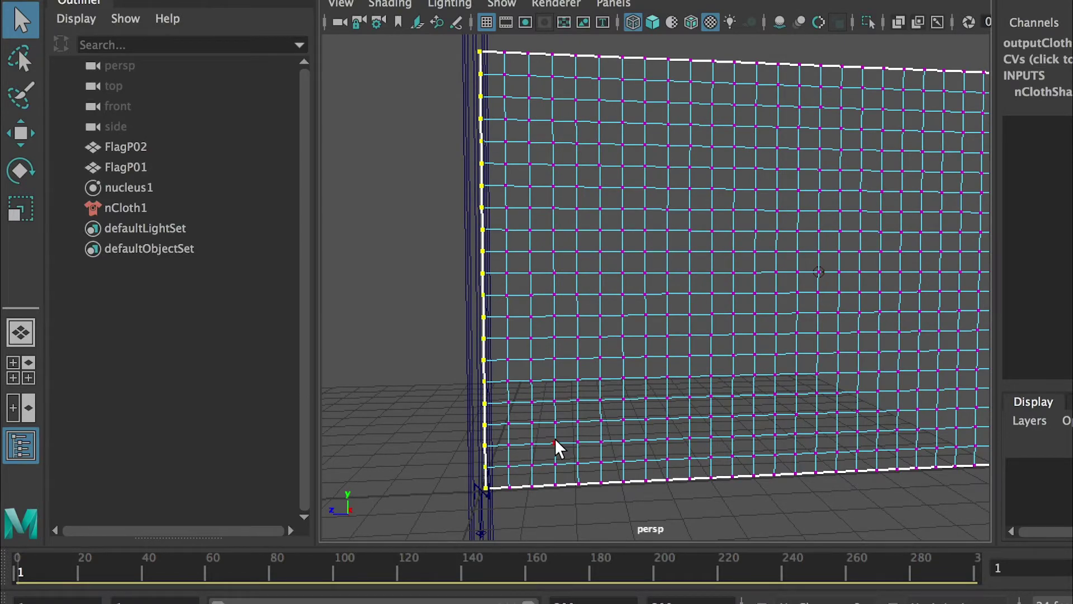
right_click_drag(555, 440, 507, 391, "alt")
middle_click_drag(569, 251, 455, 225, "alt")
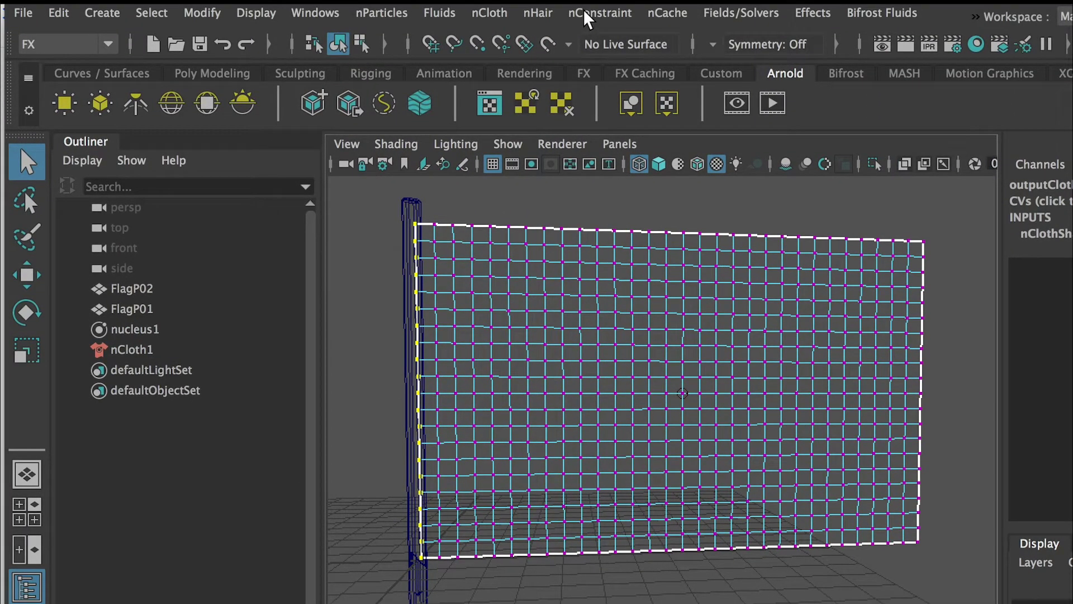
- Pin the selected pole-side vertices with an nConstraint Transform Constraint, creating dynamicConstraint1
left_click(606, 14)
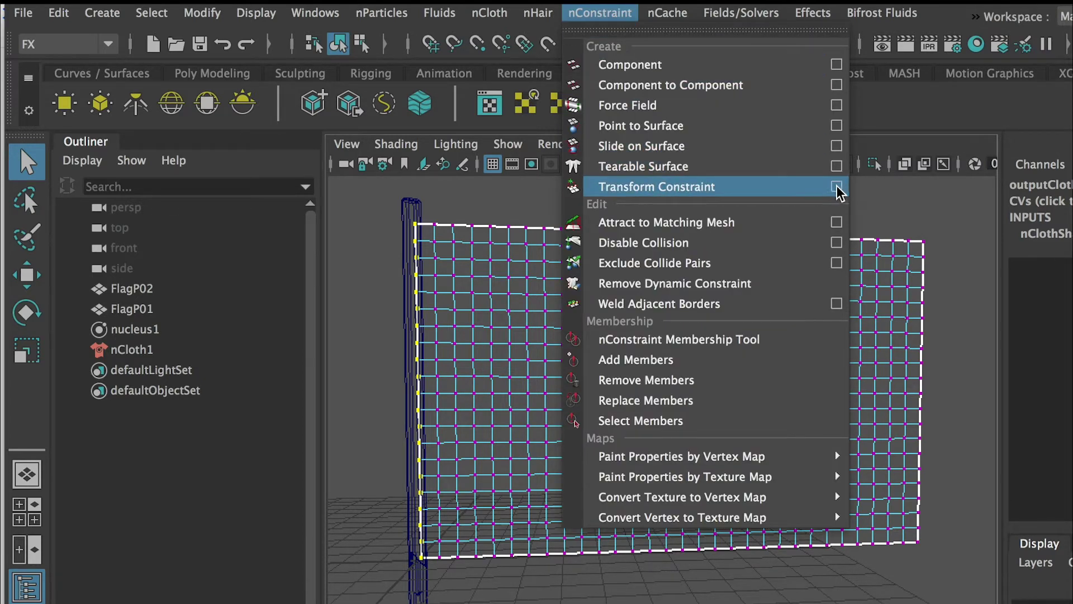
left_click(726, 190)
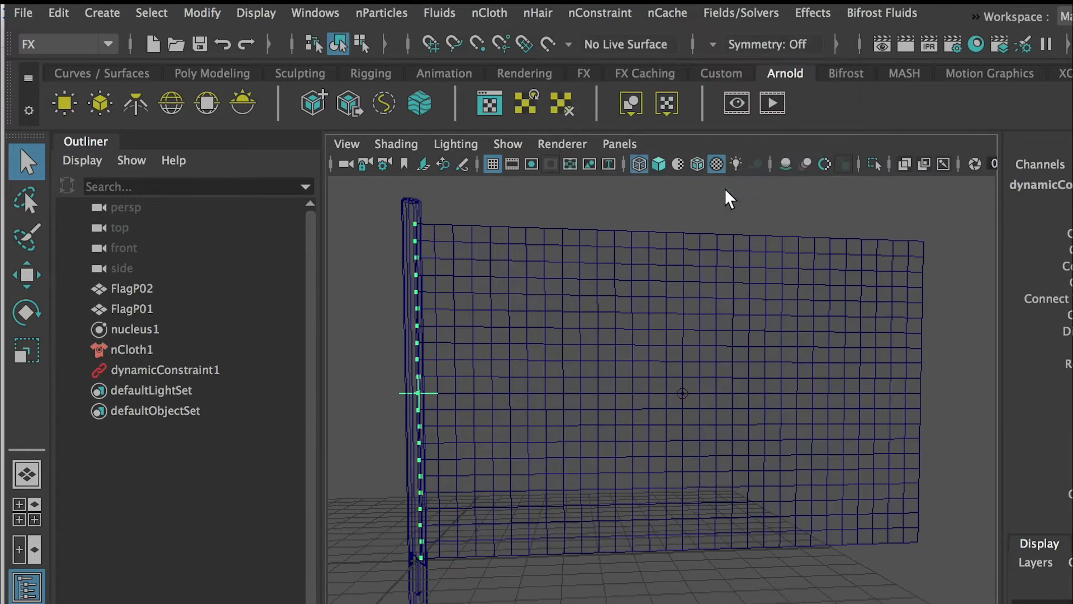
left_click(600, 13)
left_click(520, 196)
left_click_drag(459, 403, 401, 360, "alt")
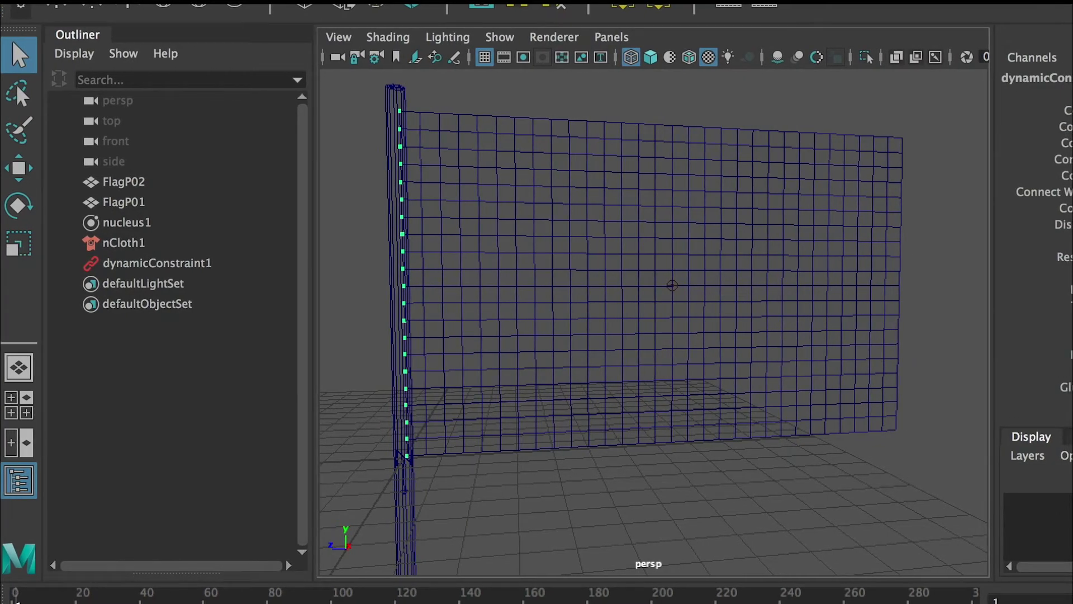
- Play the pinned cloth simulation in textured shaded view, then rewind to frame 1
key("alt+v")
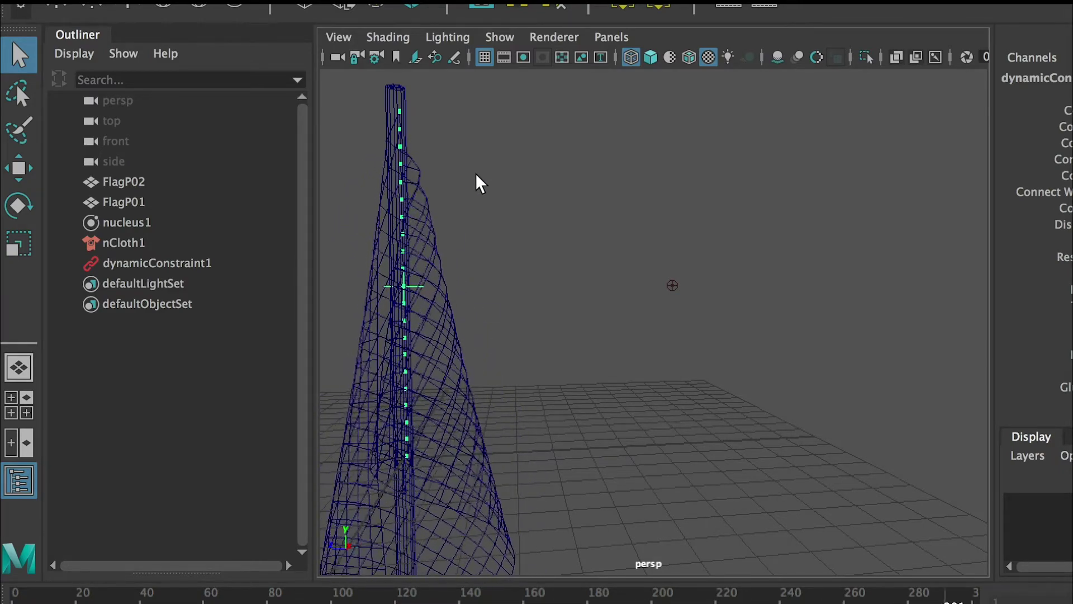
key("6")
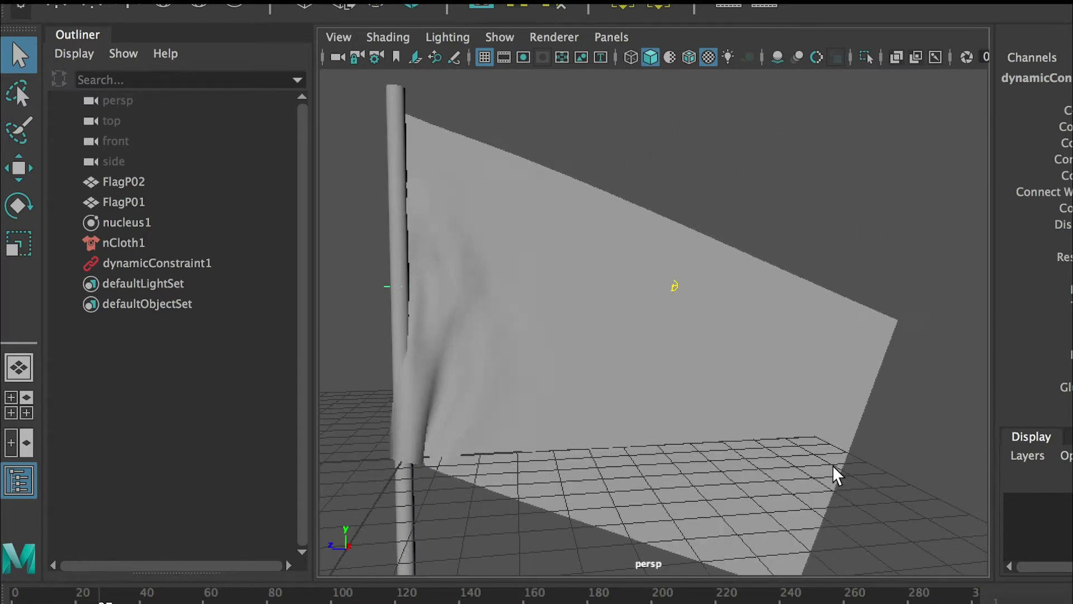
left_click_drag(759, 351, 635, 402, "alt")
middle_click_drag(635, 402, 642, 354, "alt")
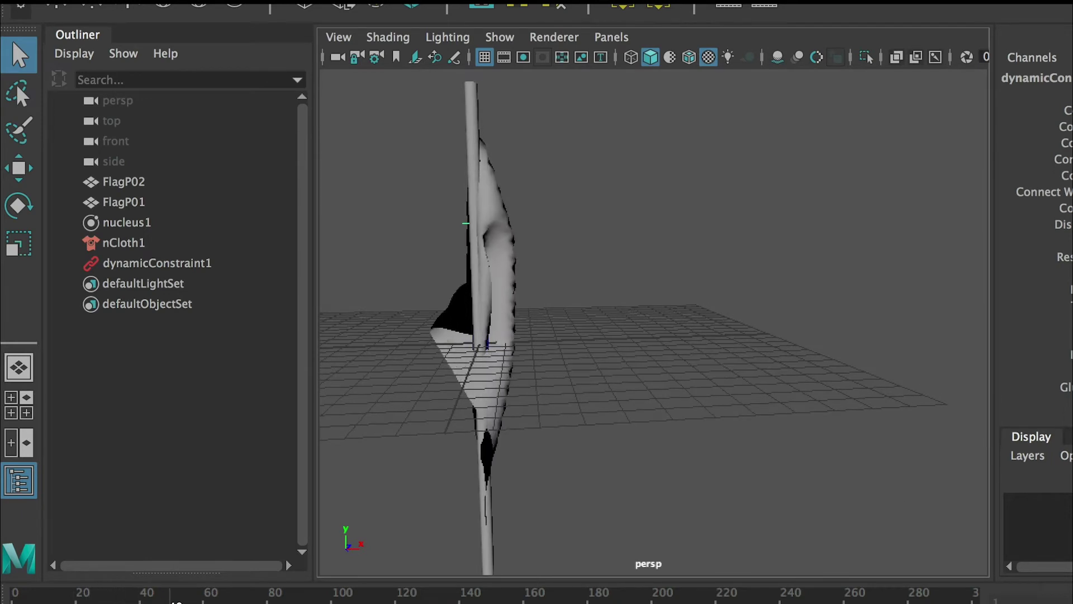
left_click_drag(106, 601, 1, 591)
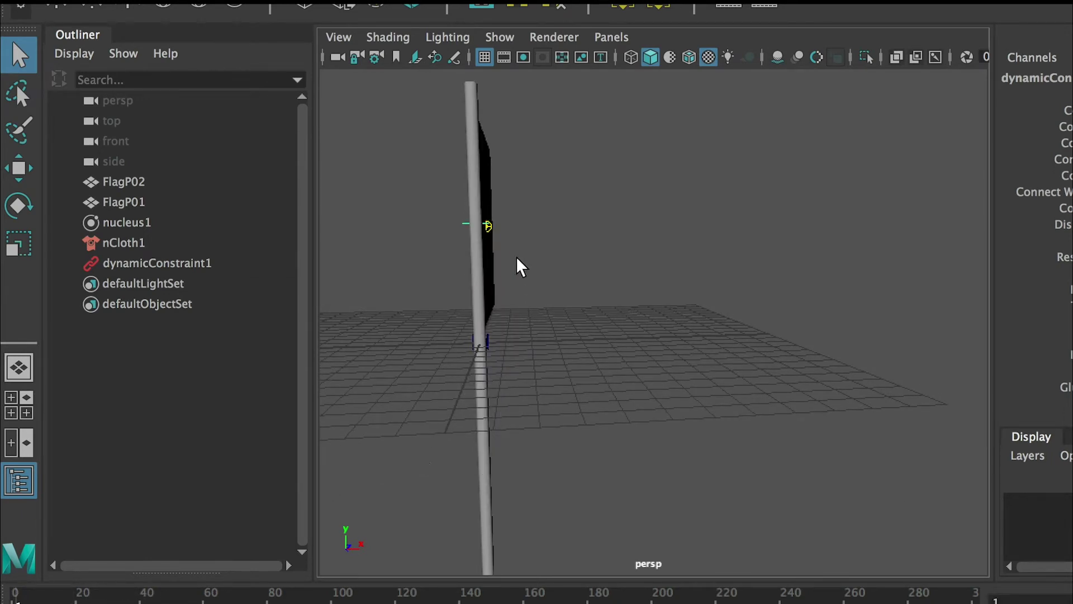
- Move the view in closer to the flag and select the FlagP02 cloth
left_click_drag(369, 413, 496, 343, "alt")
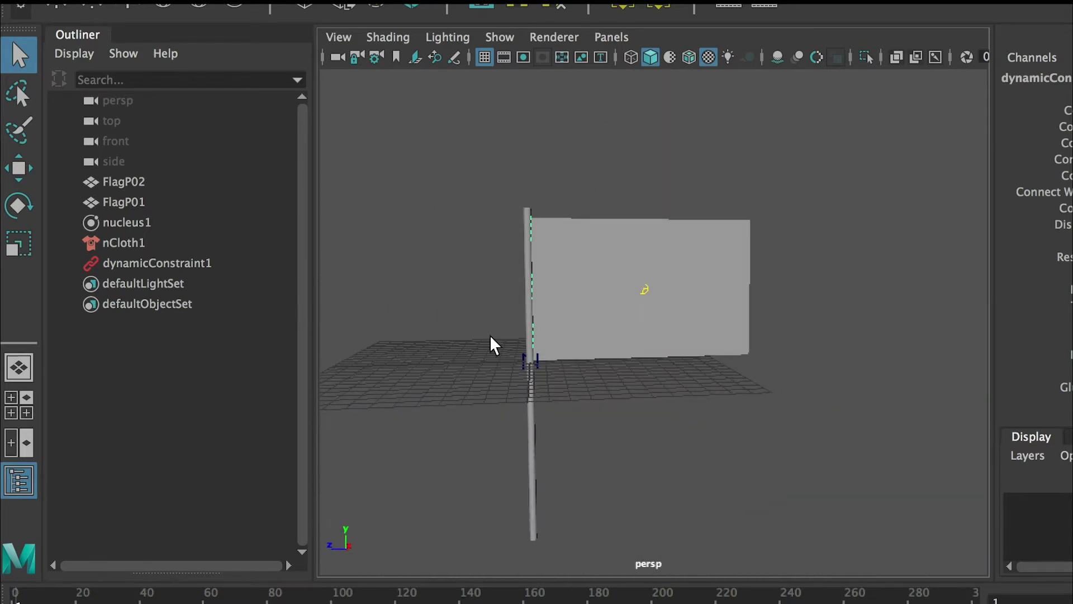
right_click_drag(674, 319, 632, 398, "alt")
middle_click_drag(613, 375, 591, 388, "alt")
left_click_drag(591, 387, 553, 391, "alt")
middle_click_drag(587, 367, 535, 356, "alt")
left_click_drag(535, 357, 505, 240, "alt")
left_click(528, 254)
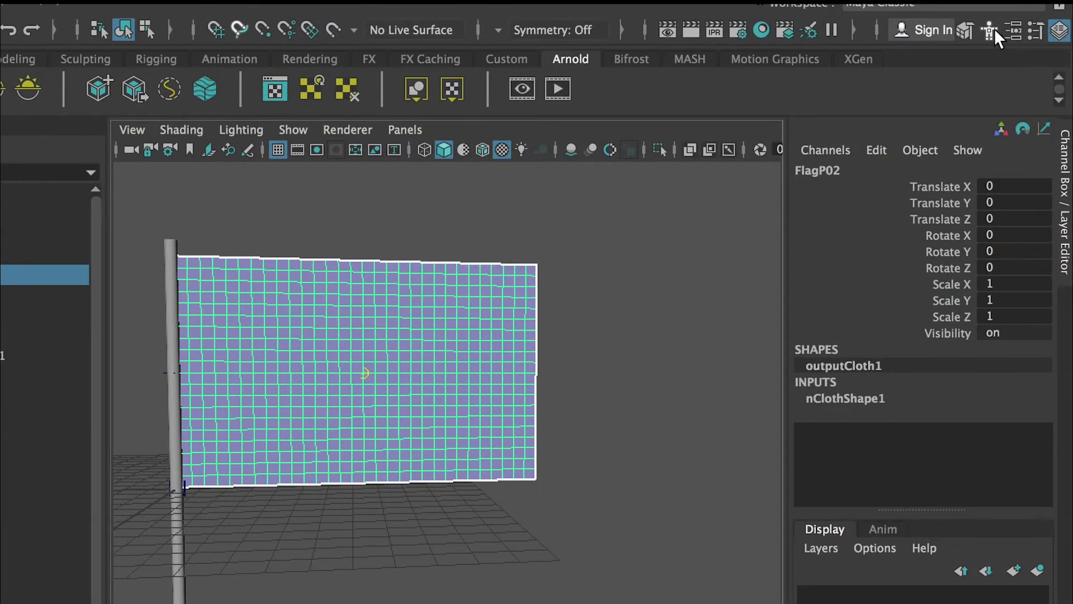
- Show nClothShape1 in the Attribute Editor and browse its Collisions, Wind Field and Force Field Generation sections
left_click(1011, 33)
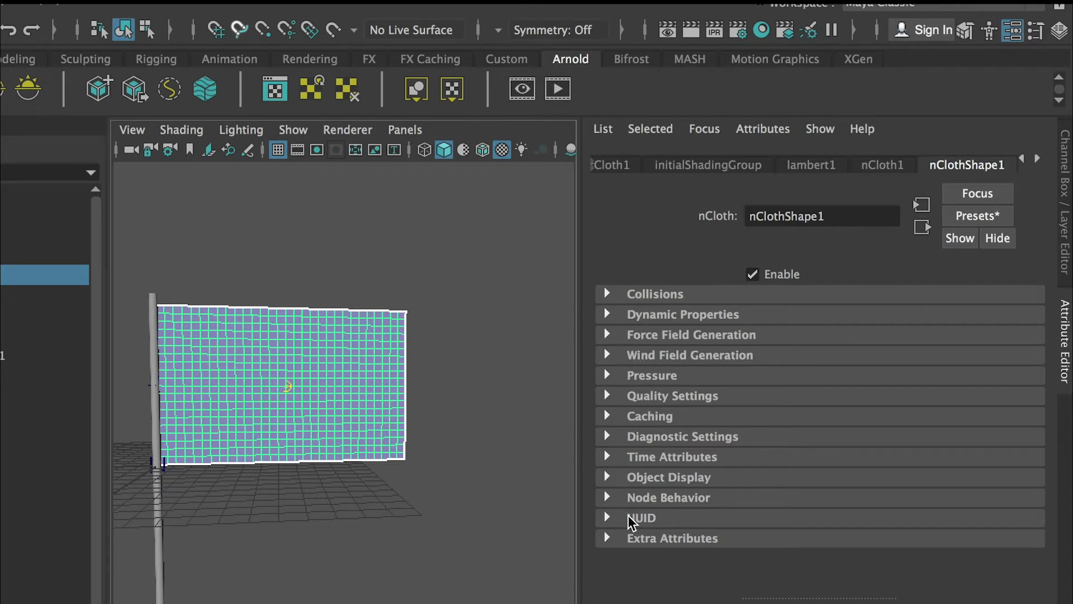
left_click(607, 294)
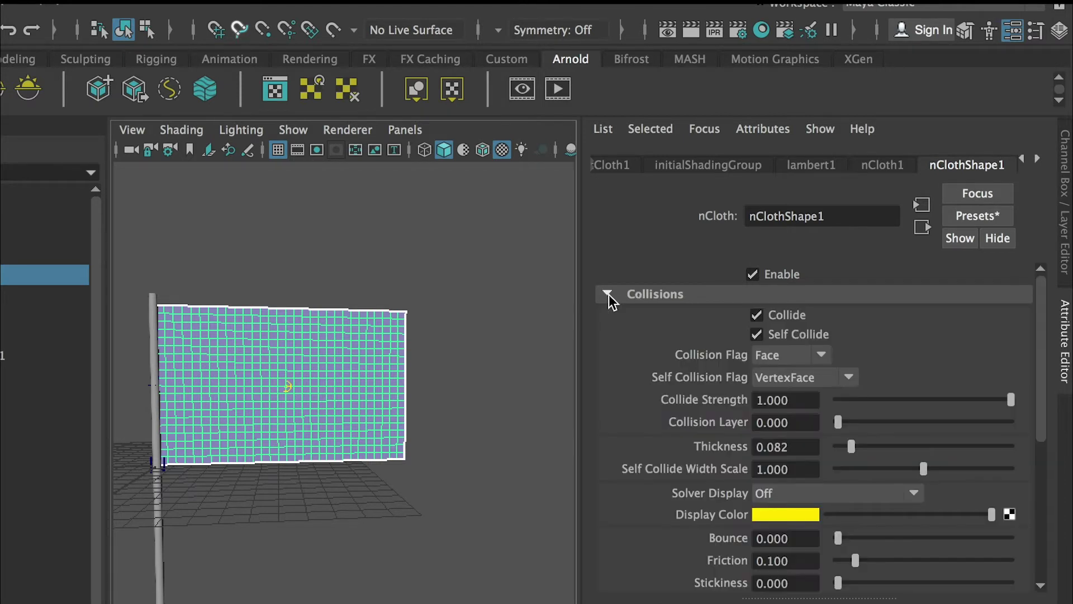
left_click(607, 294)
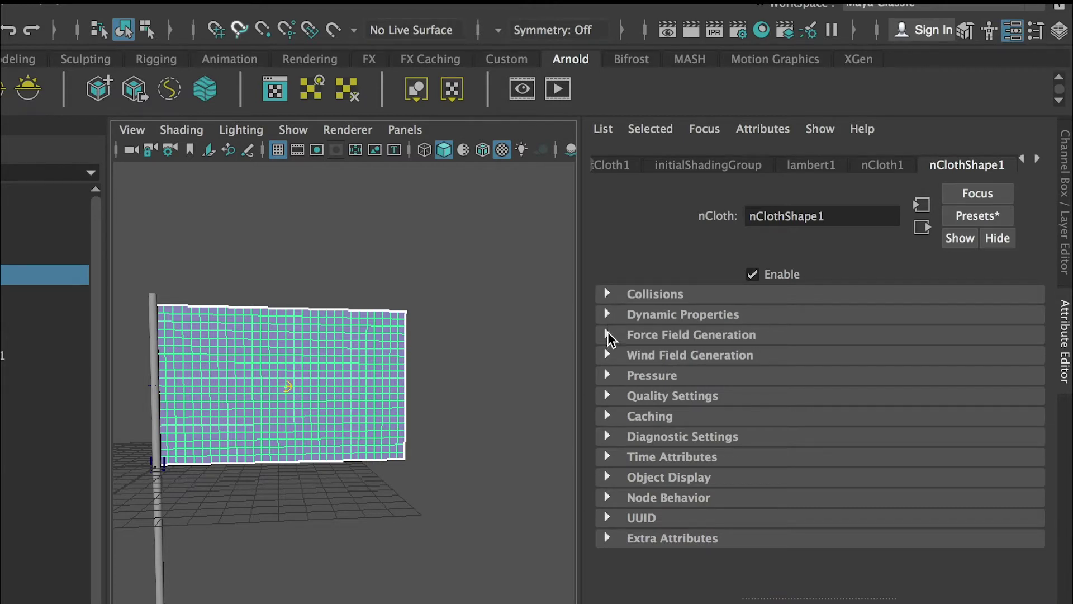
left_click(608, 295)
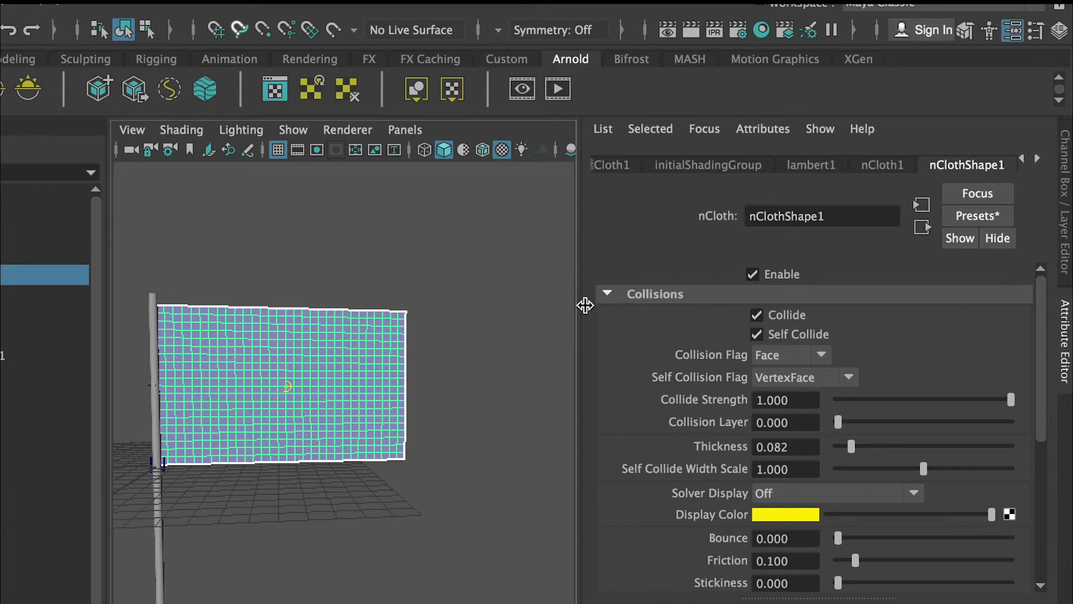
left_click(602, 289)
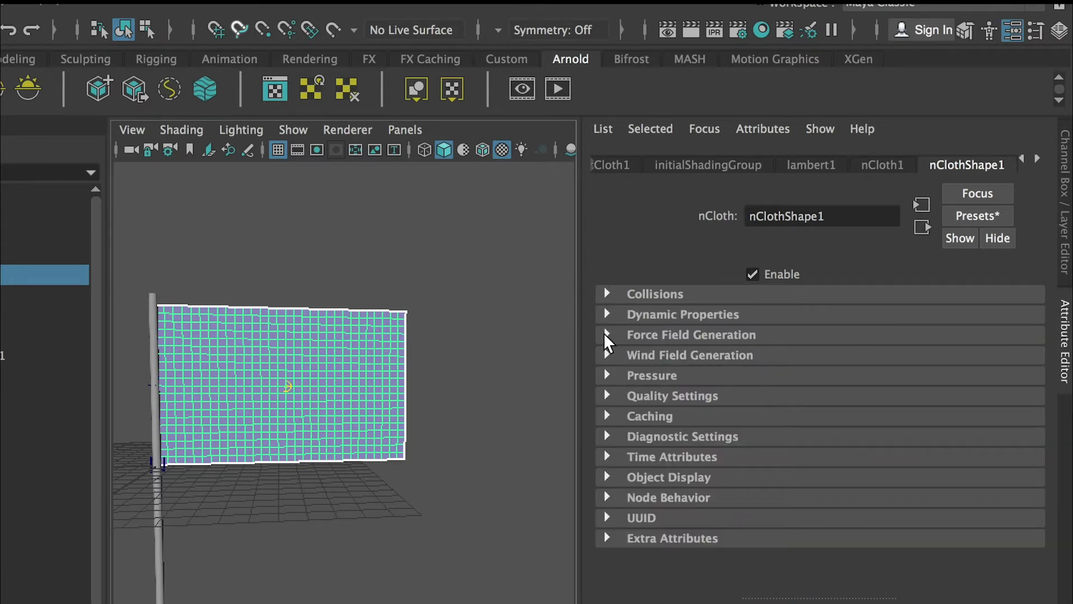
left_click(603, 354)
left_click(603, 331)
left_click(601, 331)
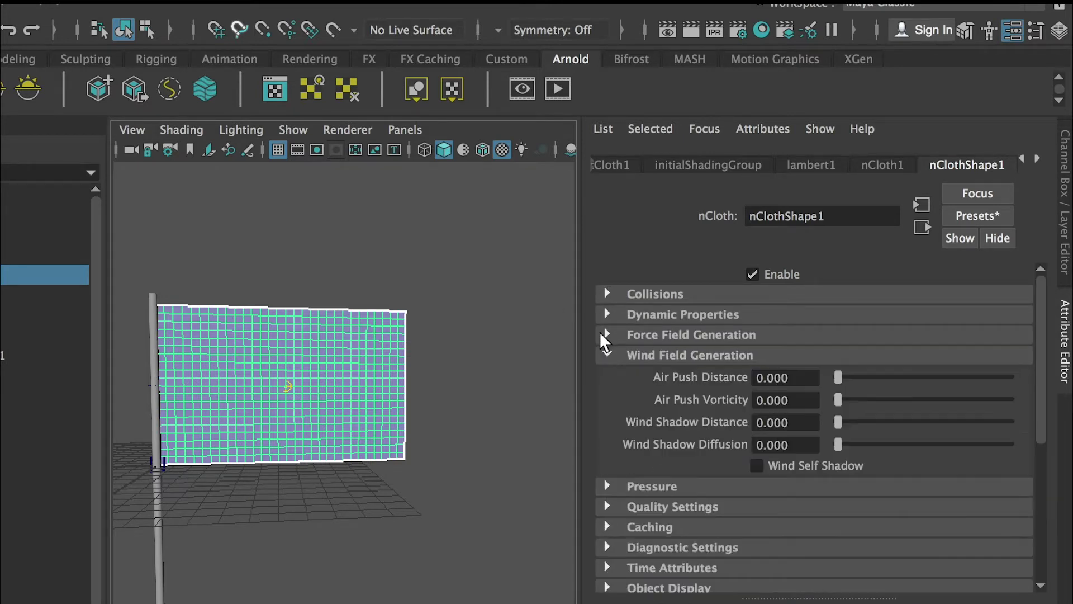
left_click(604, 352)
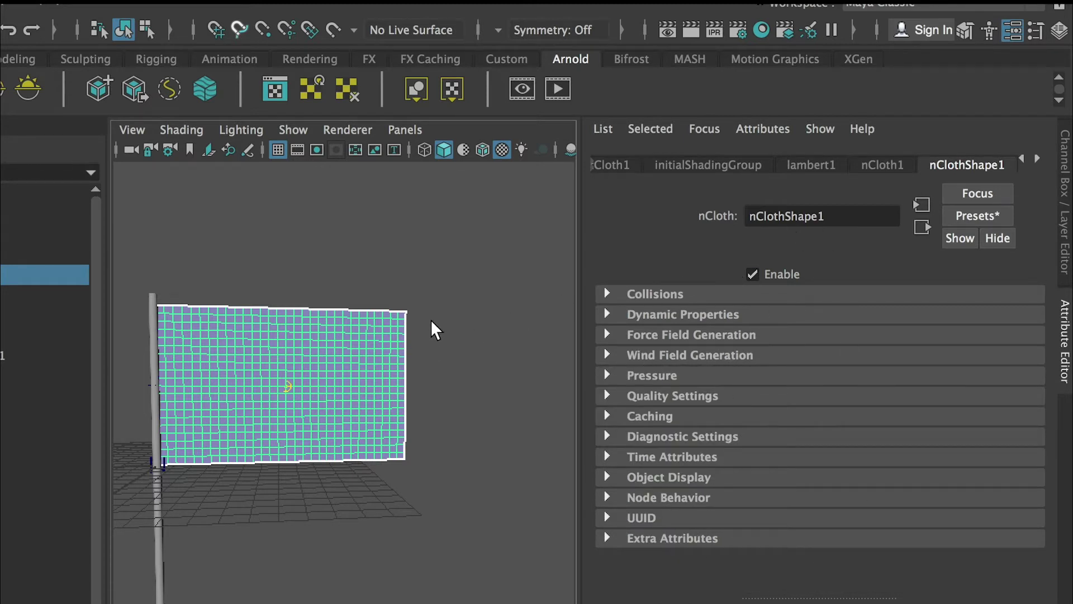
- Replace nClothShape1's settings with the silk nCloth preset
left_click(982, 215)
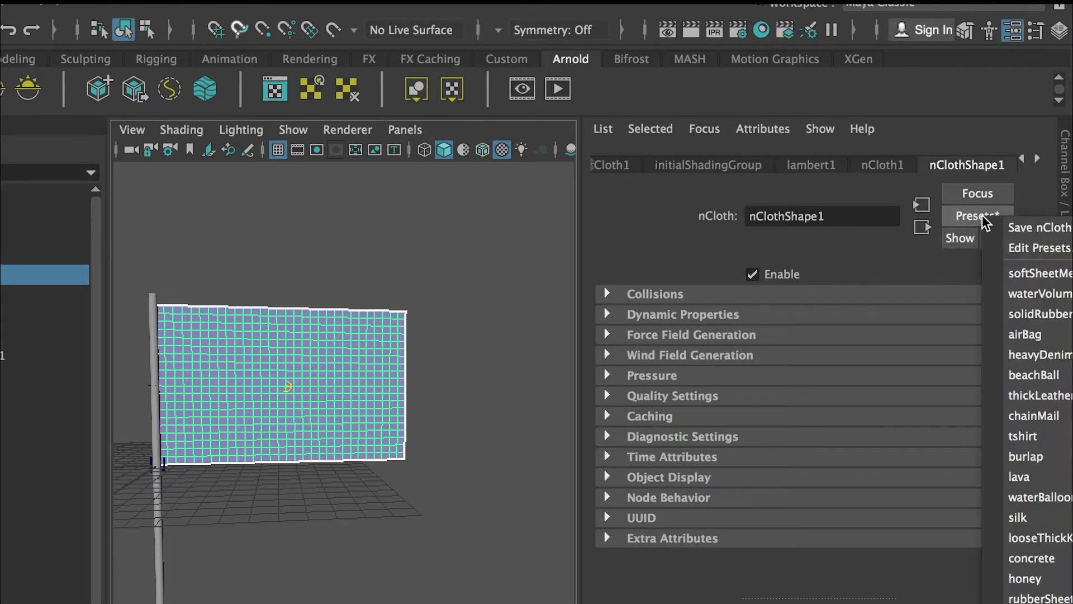
key("Escape")
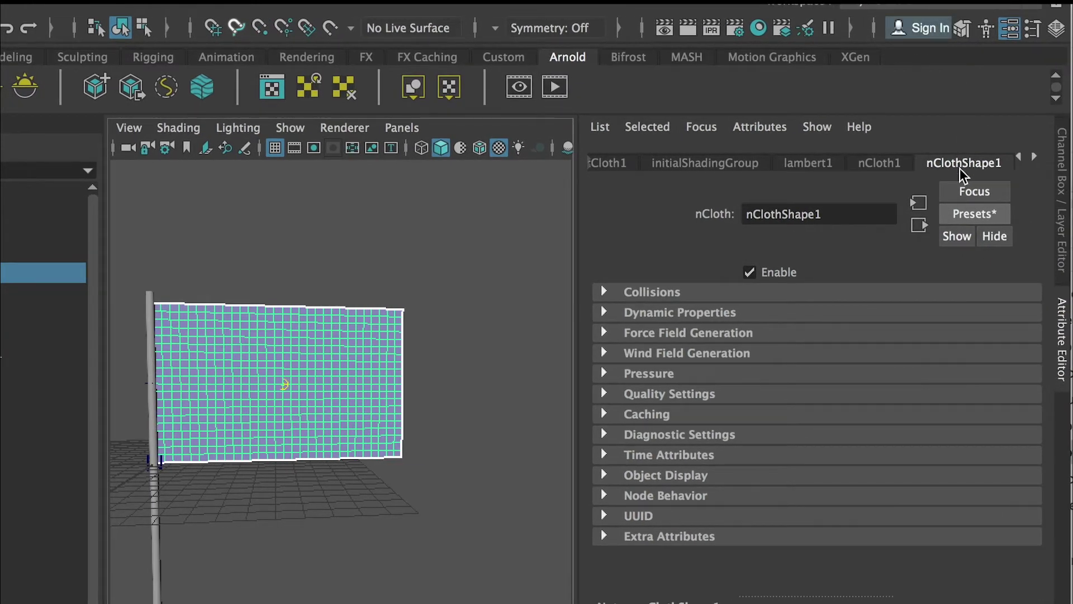
left_click(966, 215)
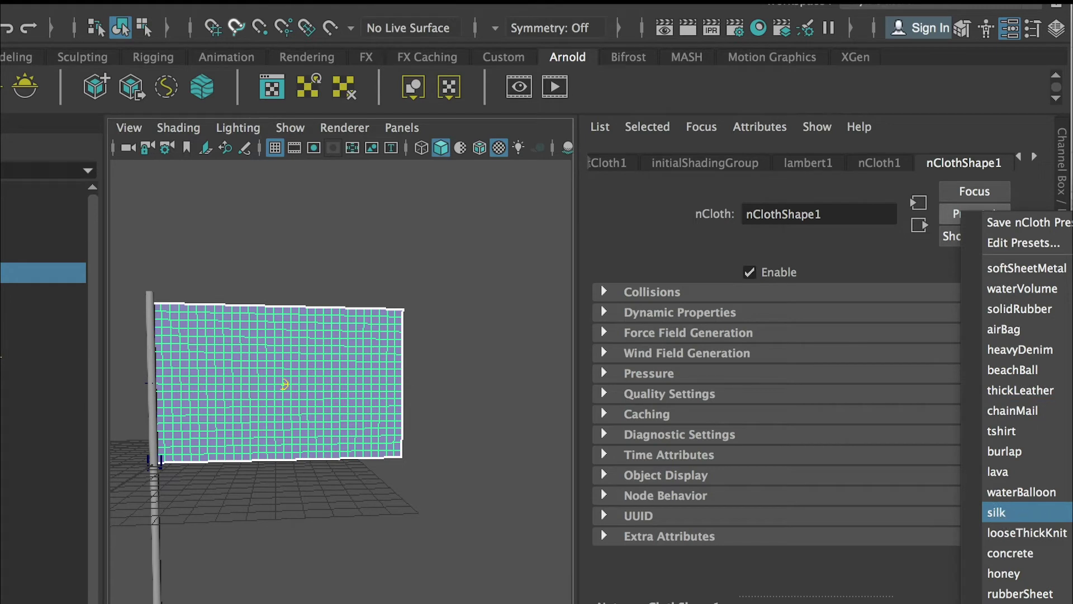
left_click(1000, 512)
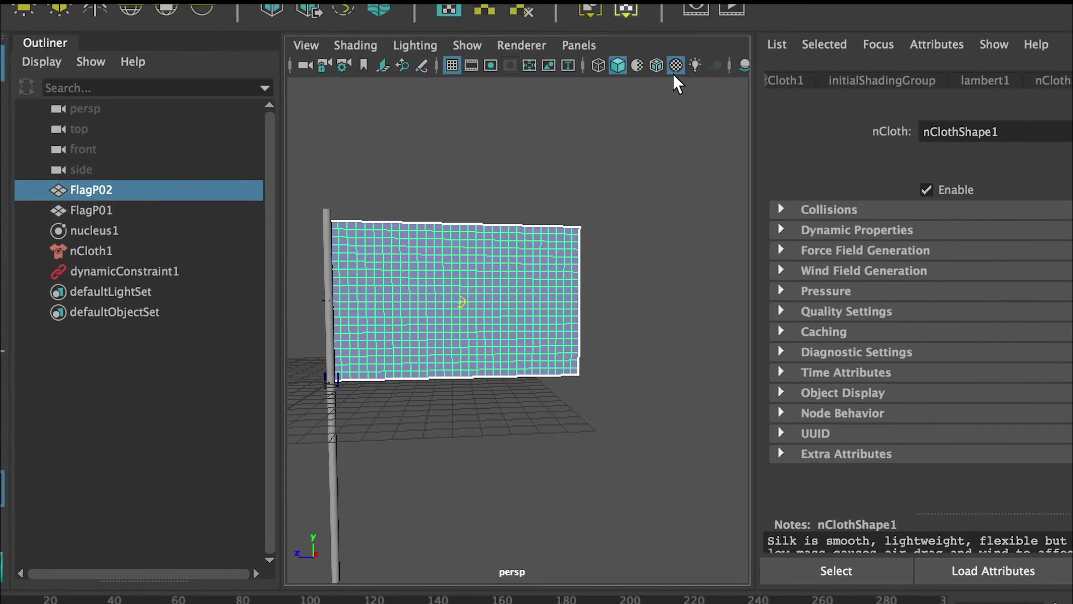
key("alt+v")
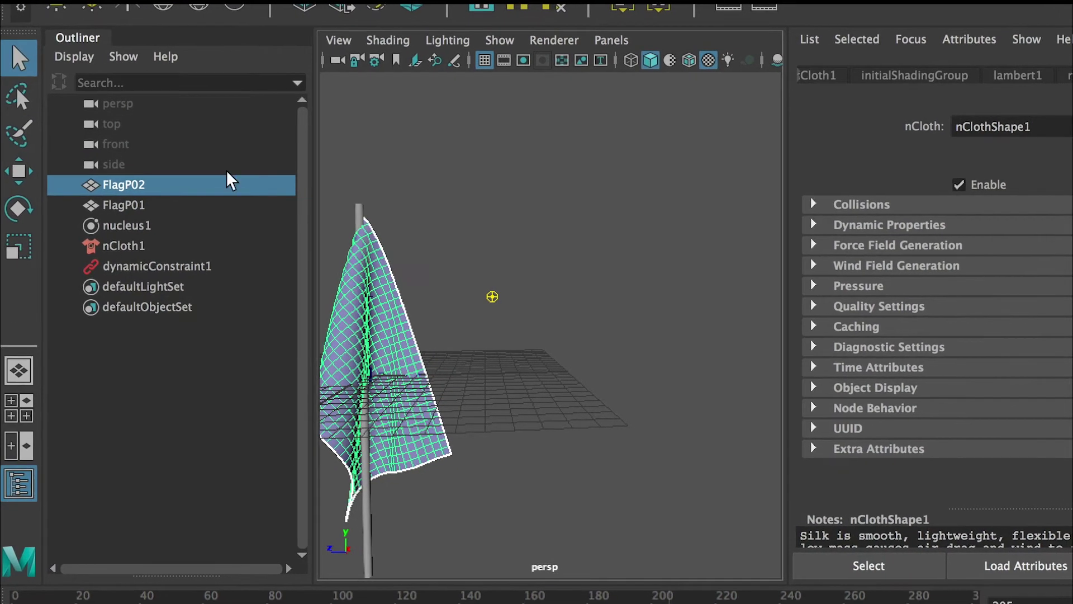
left_click(11, 594)
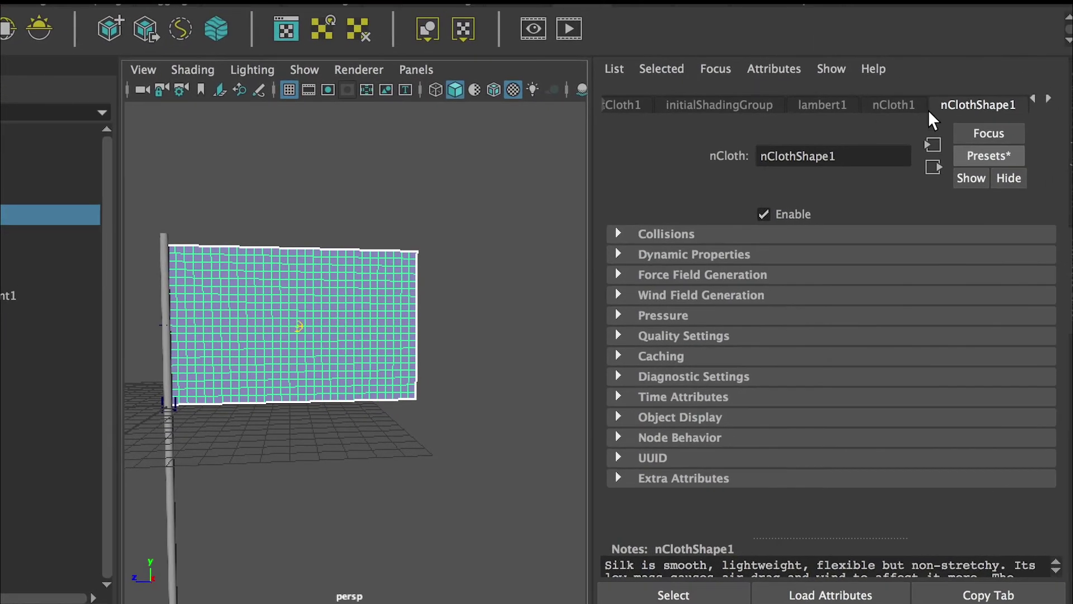
- Show nucleus1's attributes and scroll to Gravity and Wind (gravity 9.8, wind speed 0)
left_click(1048, 99)
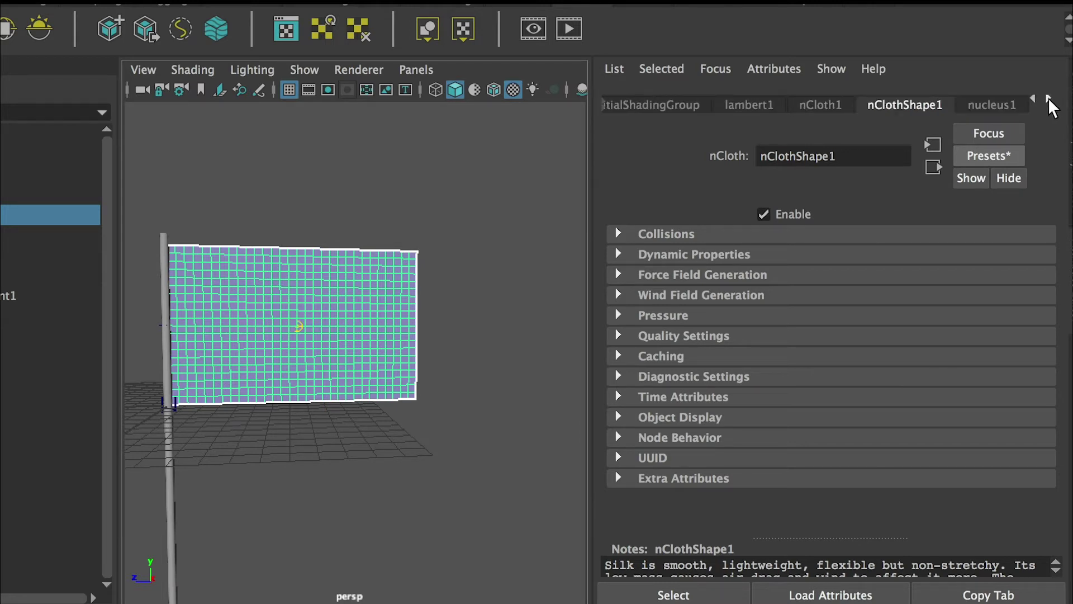
left_click(1048, 99)
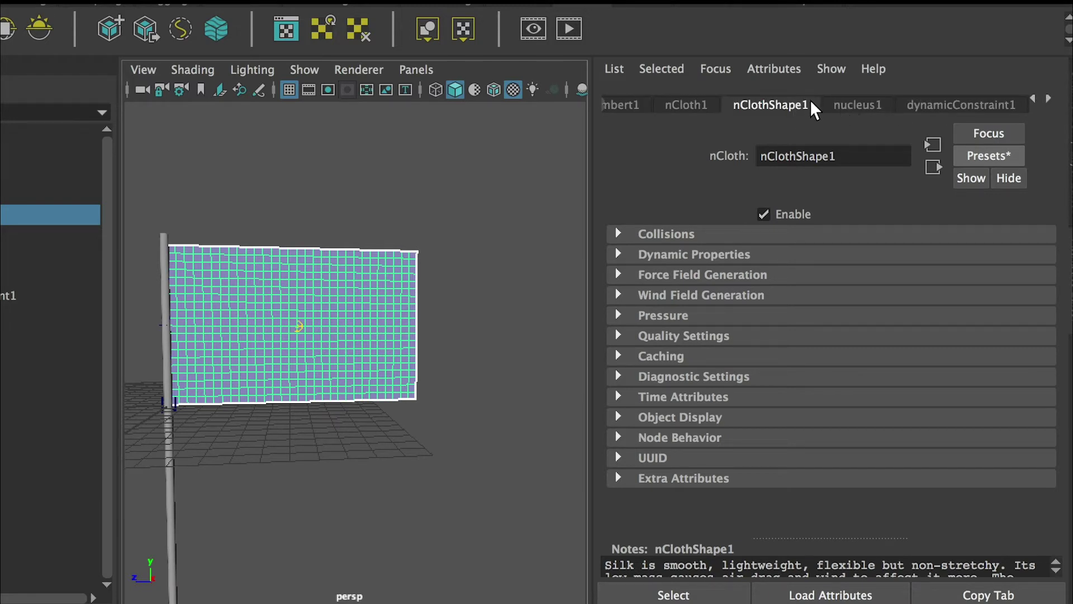
left_click(852, 106)
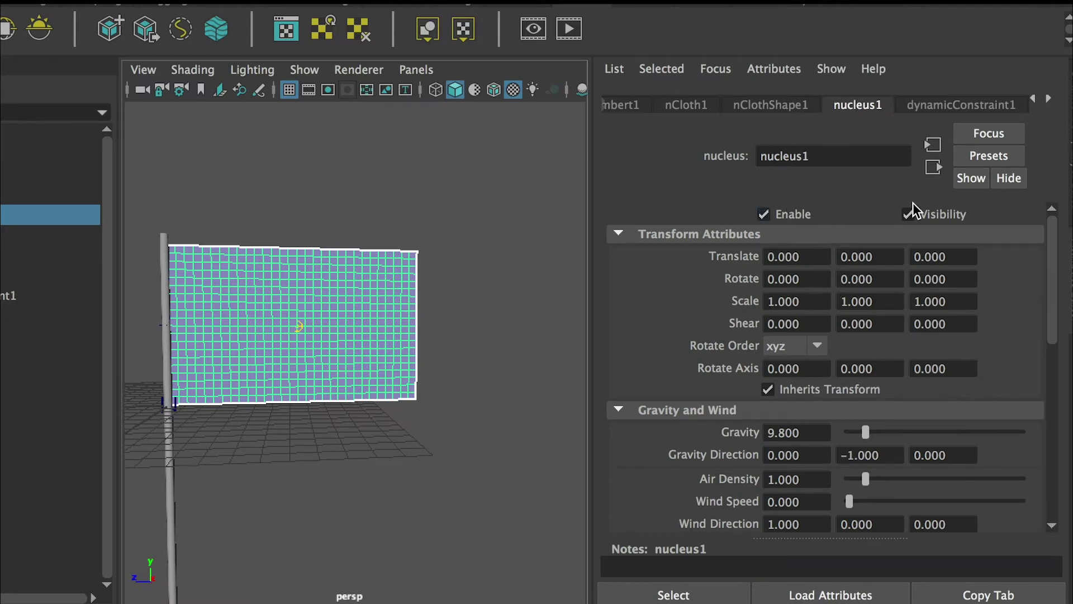
left_click_drag(1048, 250, 1047, 308)
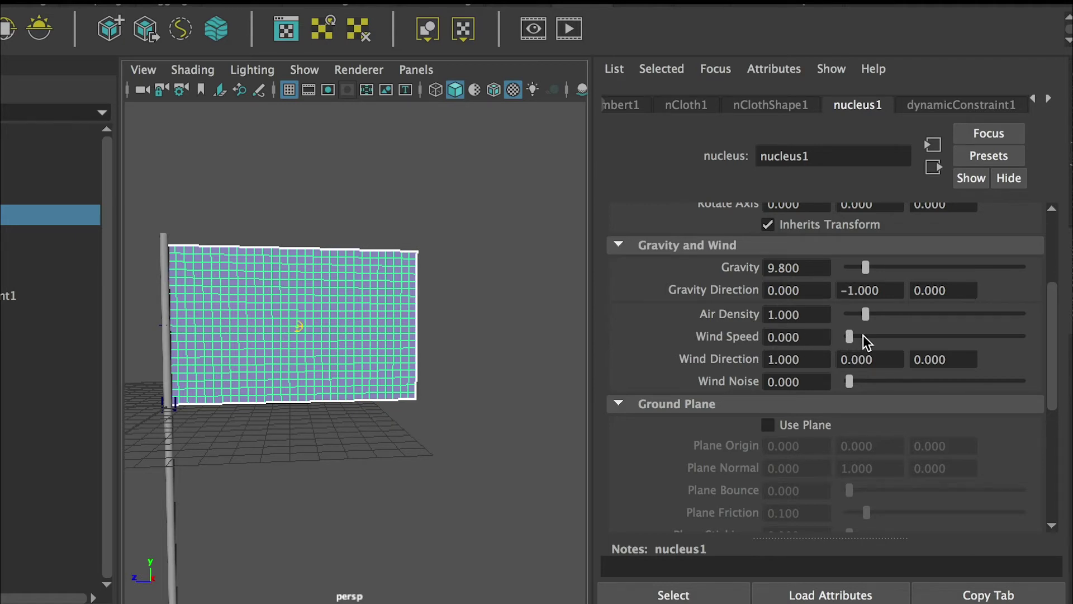
- Set the nucleus1 Wind Speed to 10
left_click(794, 336)
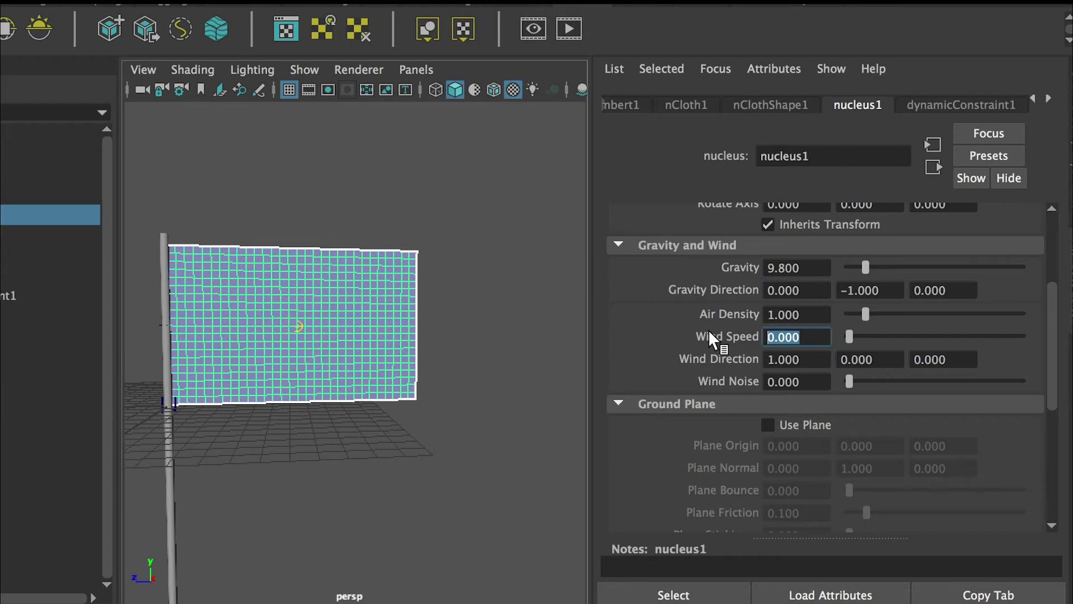
type("10")
key("Return")
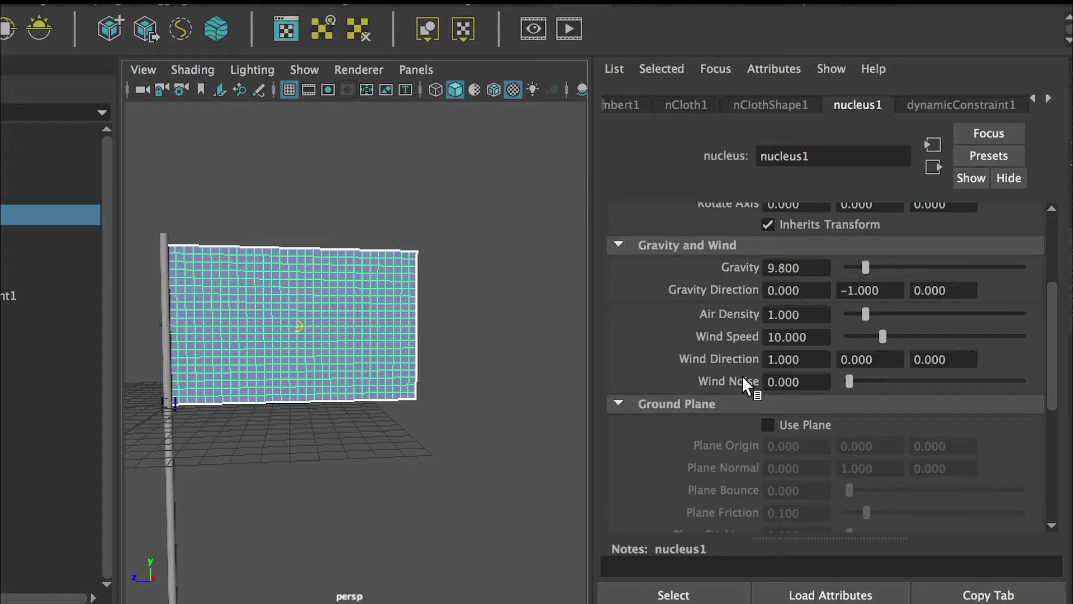
- Play the simulation and orbit the view around the billowing flag and pole
key("alt+v")
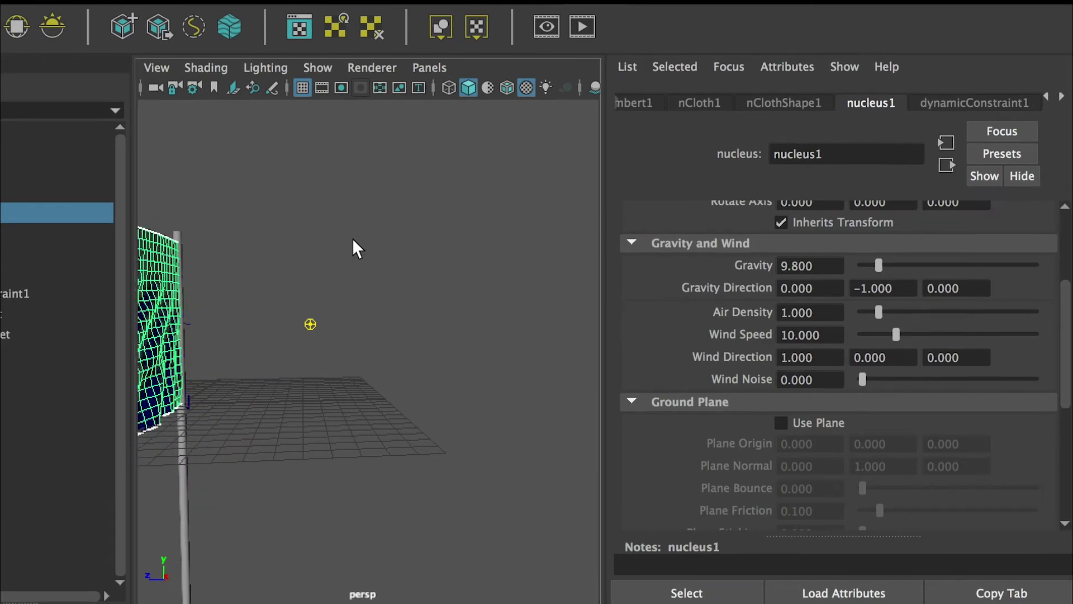
left_click_drag(300, 305, 444, 301, "alt")
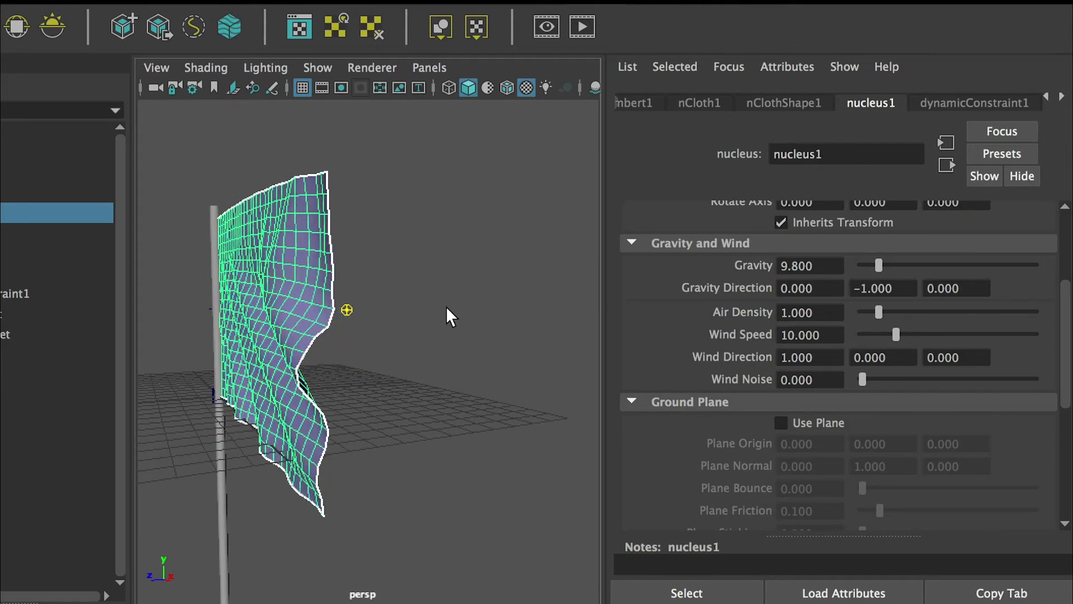
left_click_drag(397, 311, 328, 316, "alt")
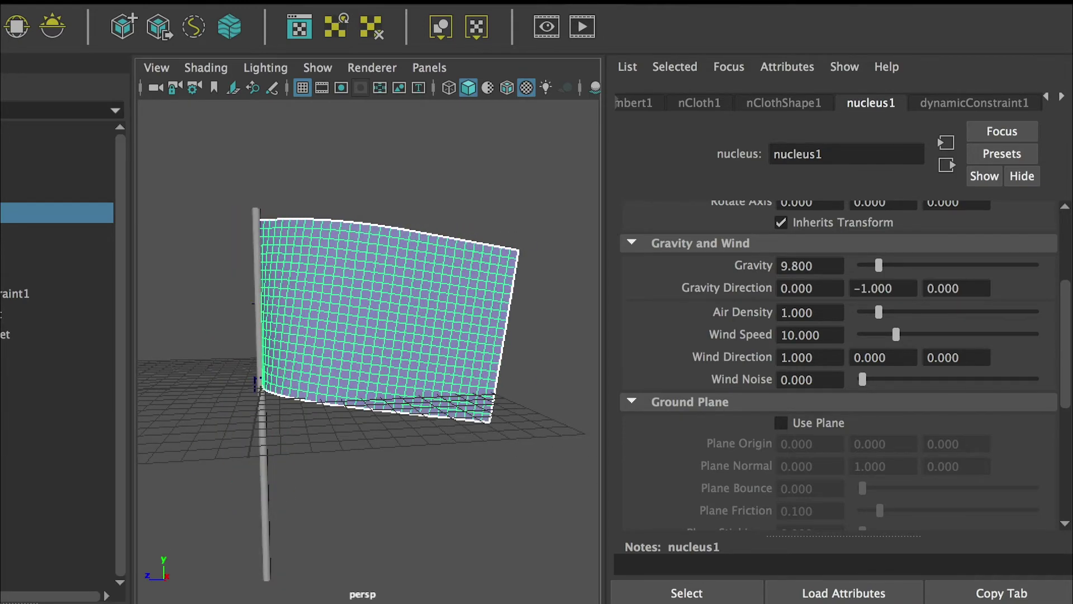
left_click_drag(487, 508, 343, 464, "alt")
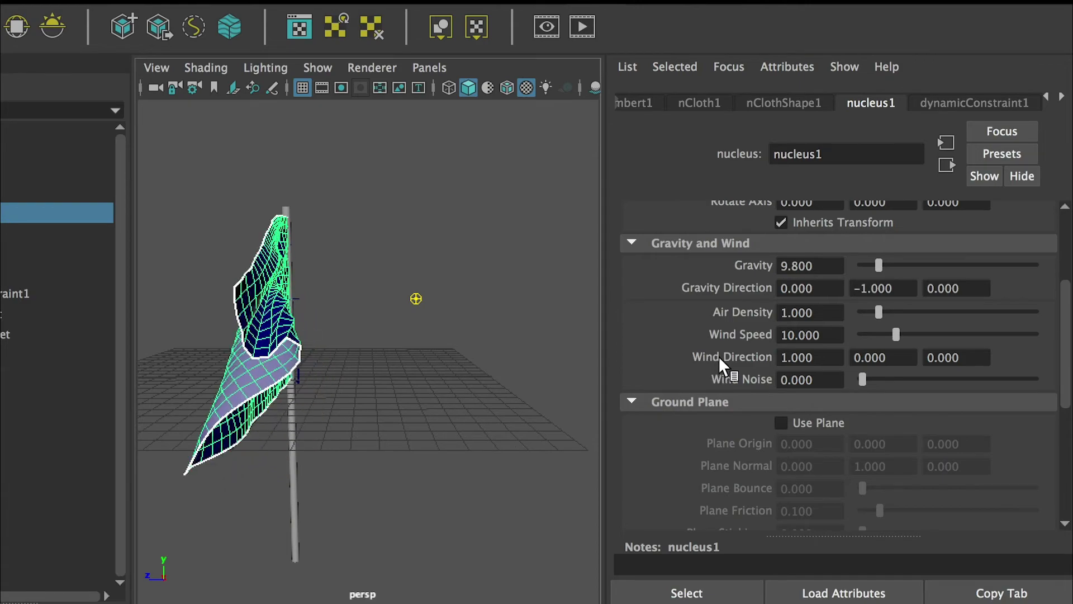
- Step through the Wind Direction X, Y and Z fields while orbiting the waving flag
left_click(821, 357)
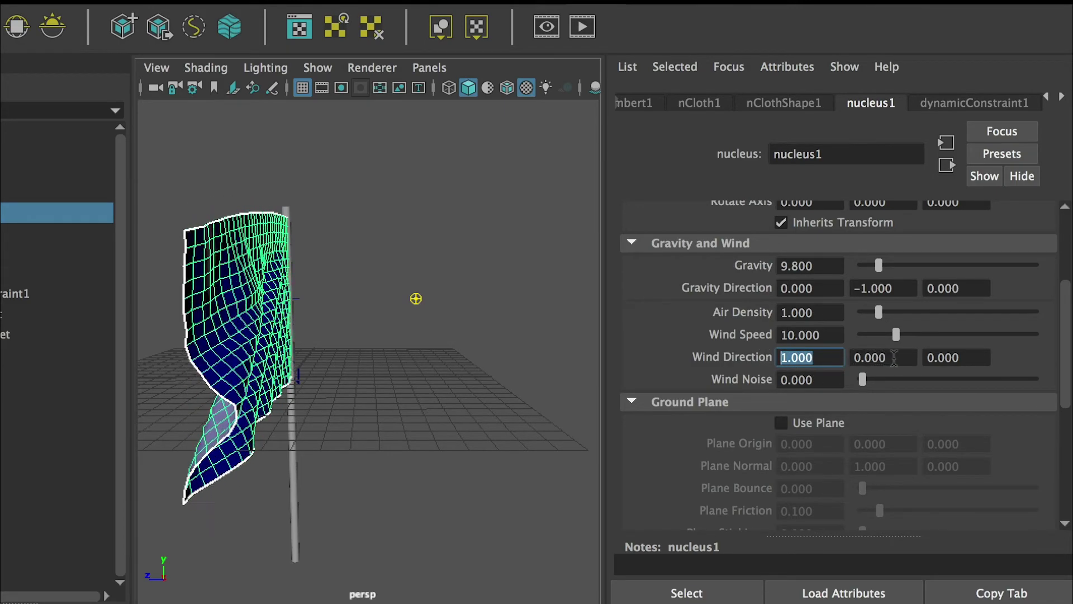
left_click(881, 358)
left_click(966, 357)
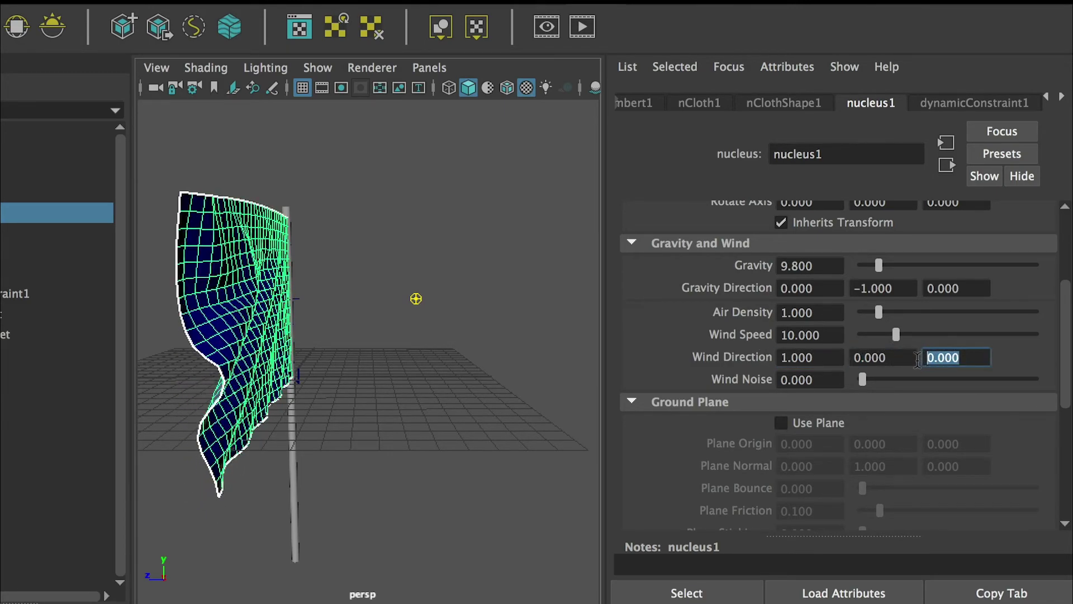
left_click(810, 358)
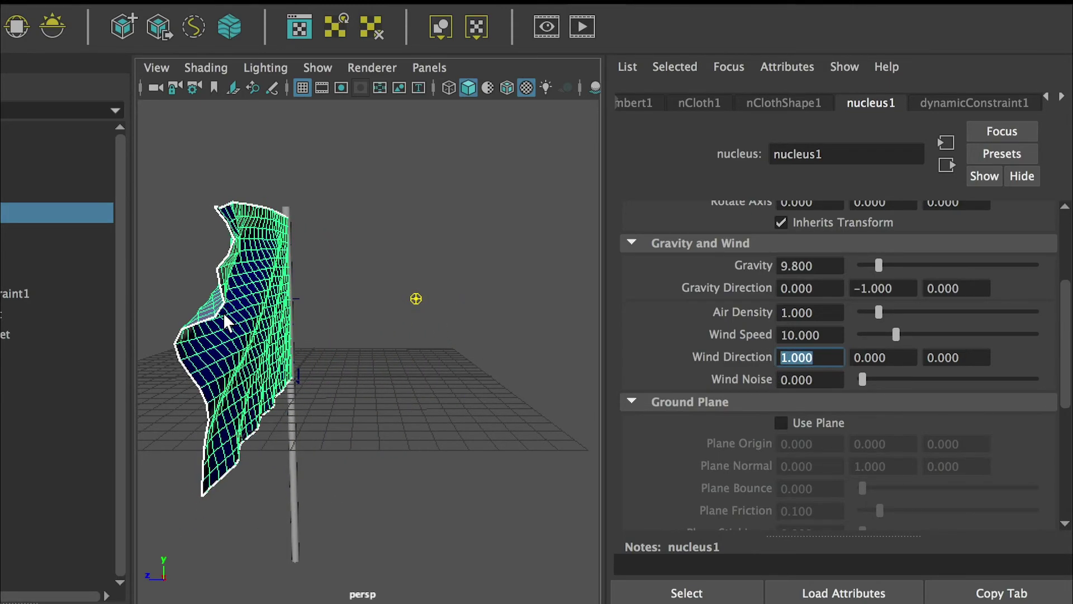
mouse_move(181, 569)
left_mouse_down("alt")
mouse_move(163, 575)
mouse_move(190, 562)
mouse_move(278, 565)
mouse_move(211, 584)
mouse_move(175, 579)
left_mouse_up("alt")
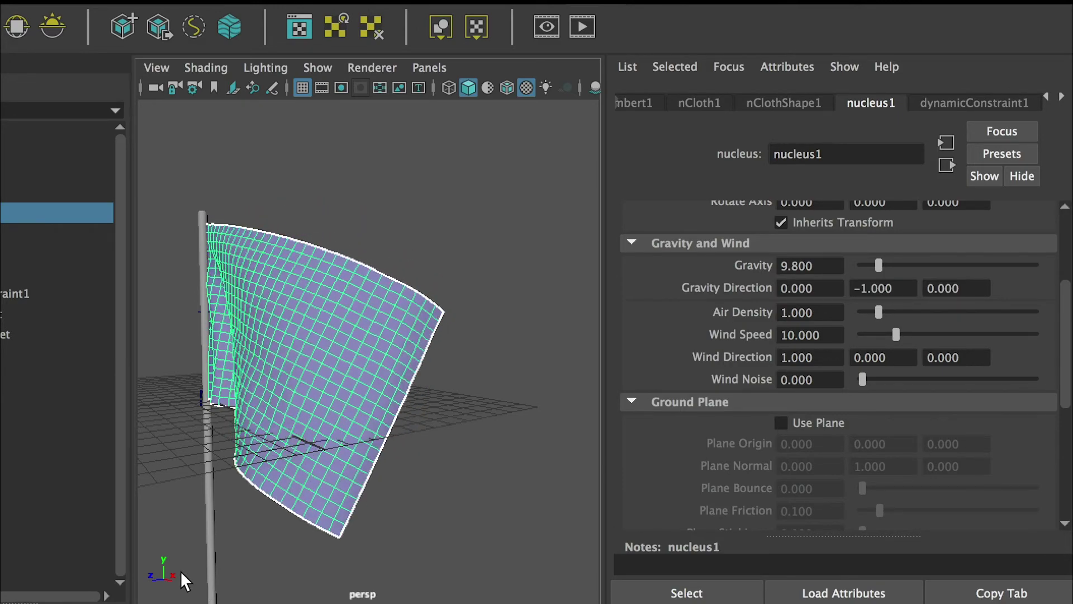
- Change Wind Direction X to -1 and rewind the simulation to the first frame
left_click(797, 357)
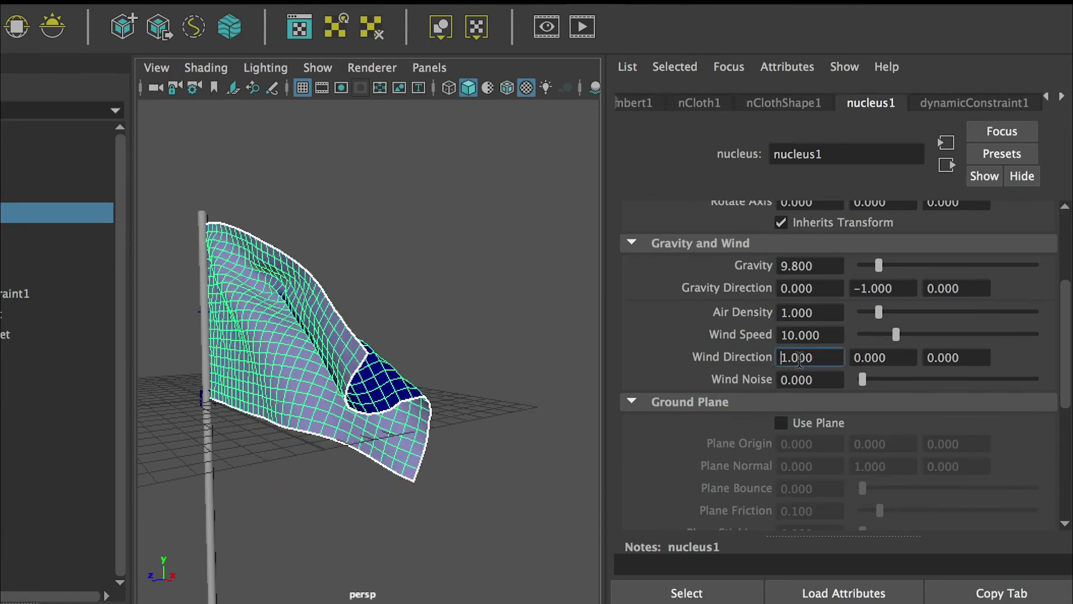
type("-")
key("Return")
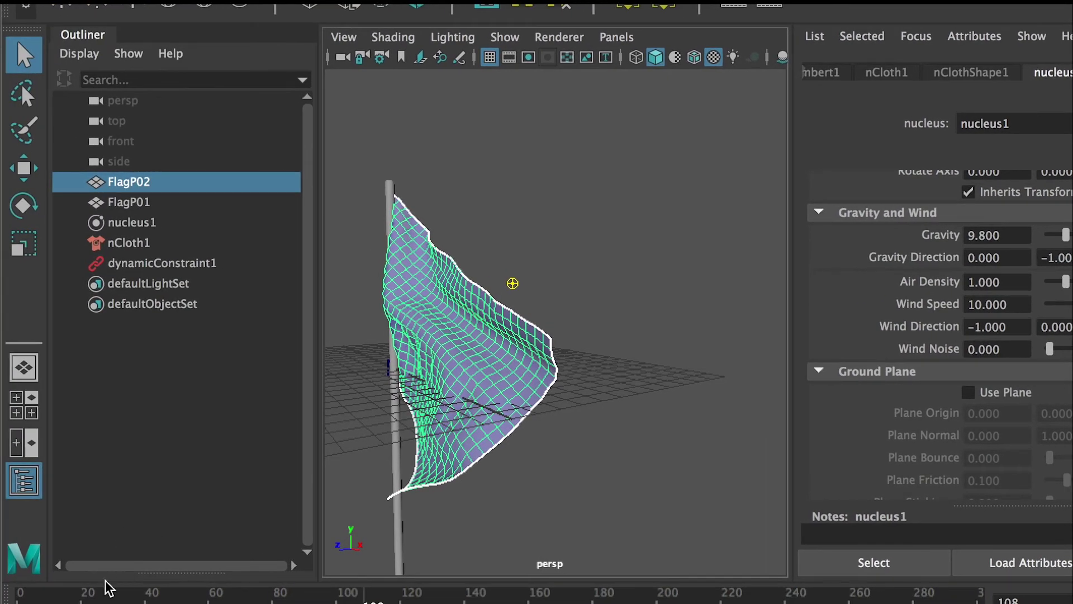
key("alt+shift+v")
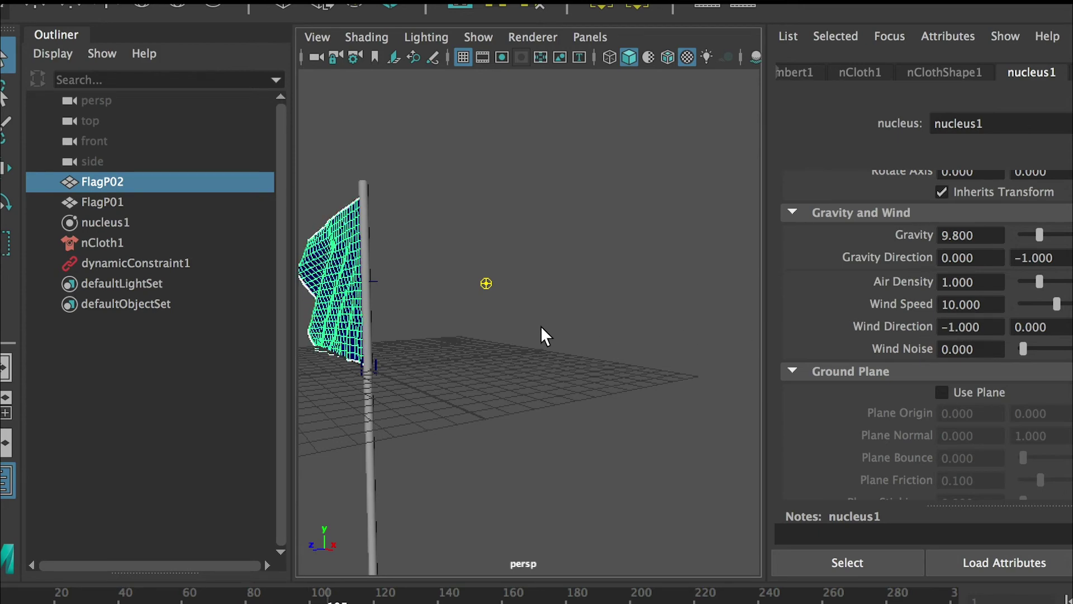
- Orbit to face the flag, play the simulation with wind (0, 0, -1), and zoom in
left_click_drag(355, 552, 356, 552, "alt")
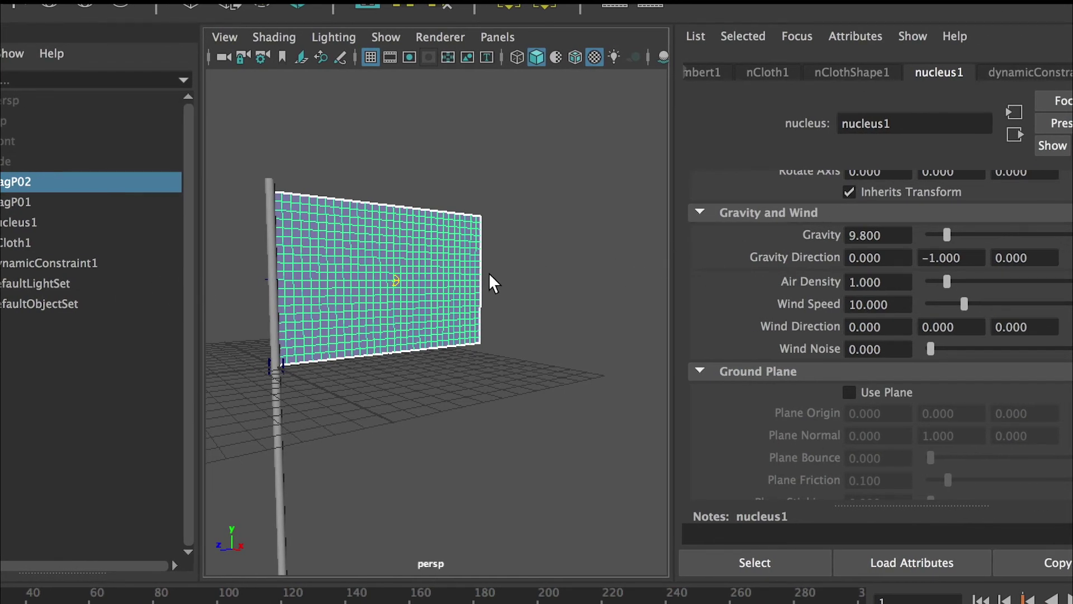
left_click_drag(489, 275, 451, 283, "alt")
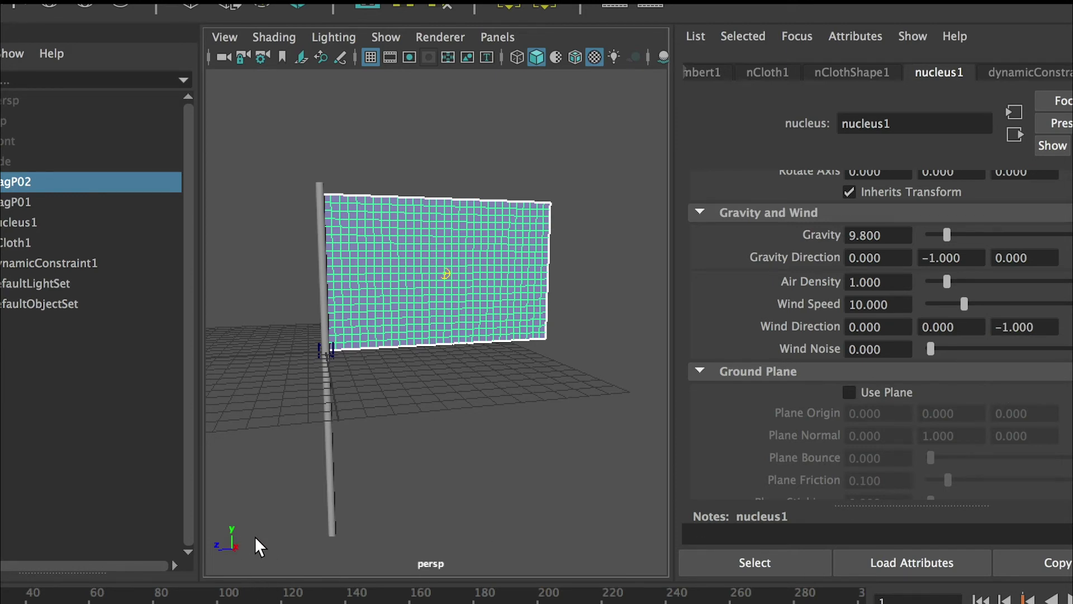
key("alt+v")
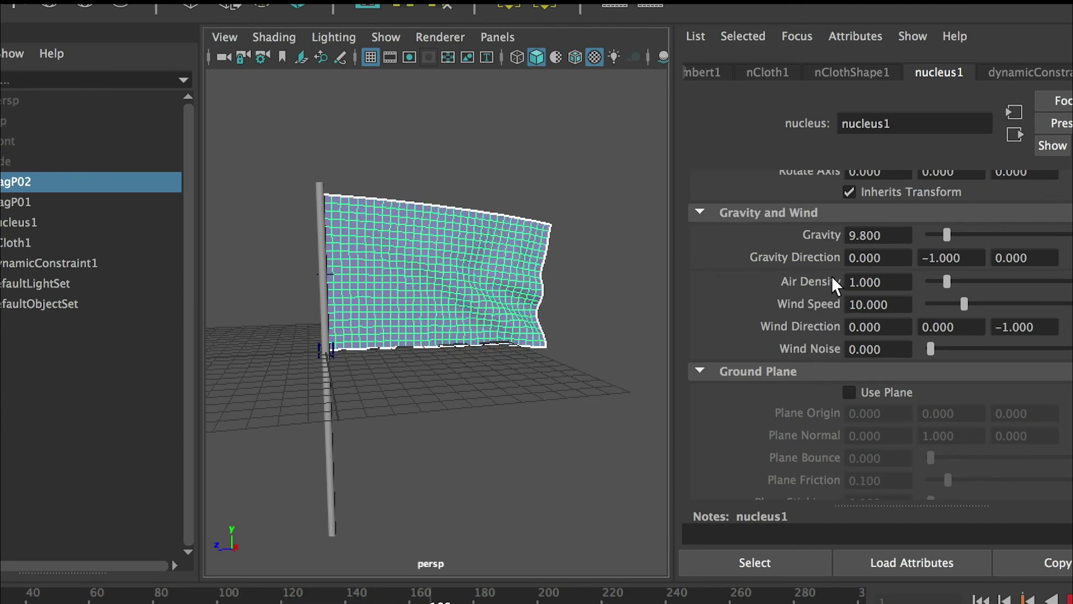
right_click_drag(437, 276, 519, 357, "alt")
- Frame the flag's right edge and raise Air Density to 2, then 3
left_click_drag(520, 357, 464, 364, "alt")
middle_click_drag(464, 364, 389, 391, "alt")
left_click_drag(389, 391, 441, 386, "alt")
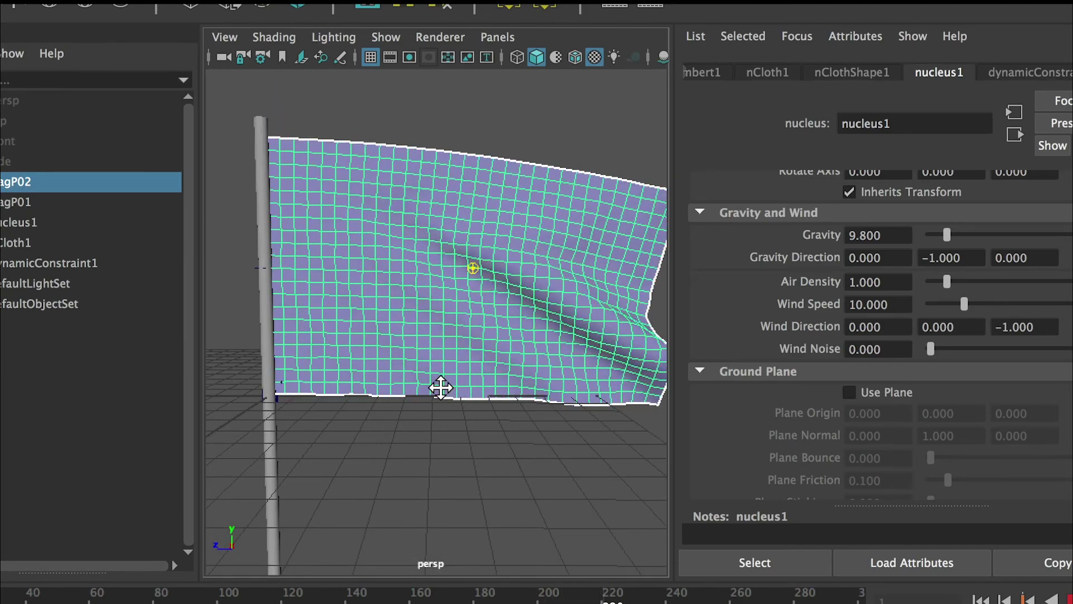
middle_click_drag(441, 385, 422, 395, "alt")
left_click(875, 281)
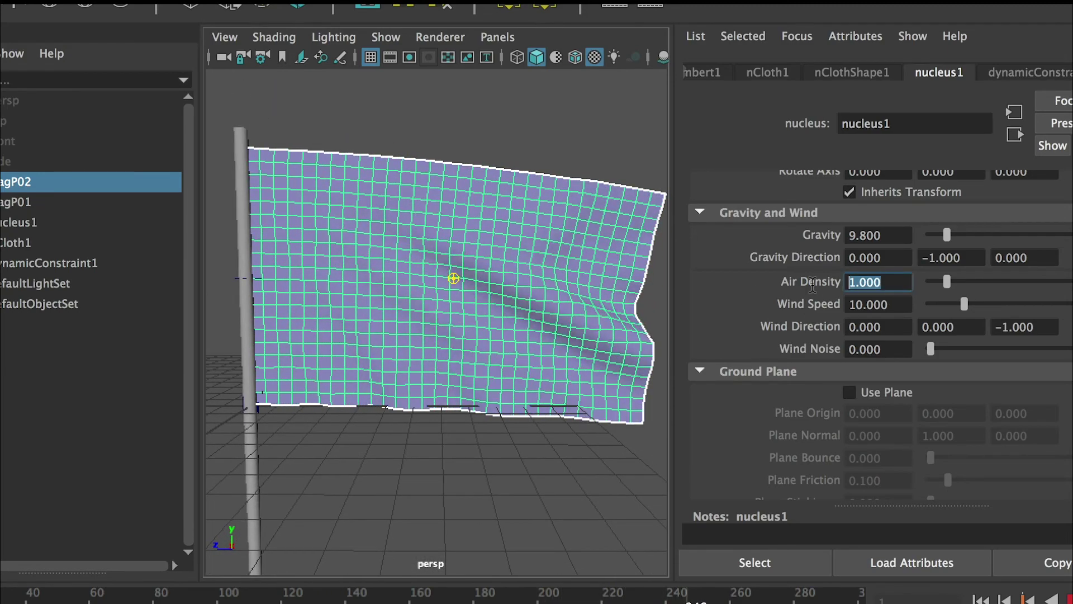
type("2")
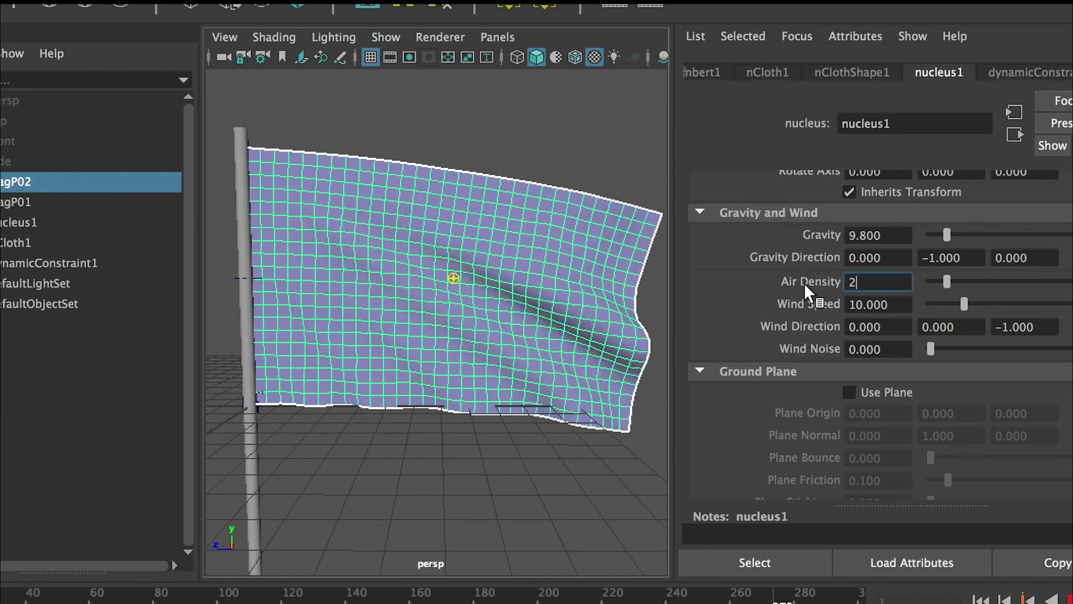
key("Return")
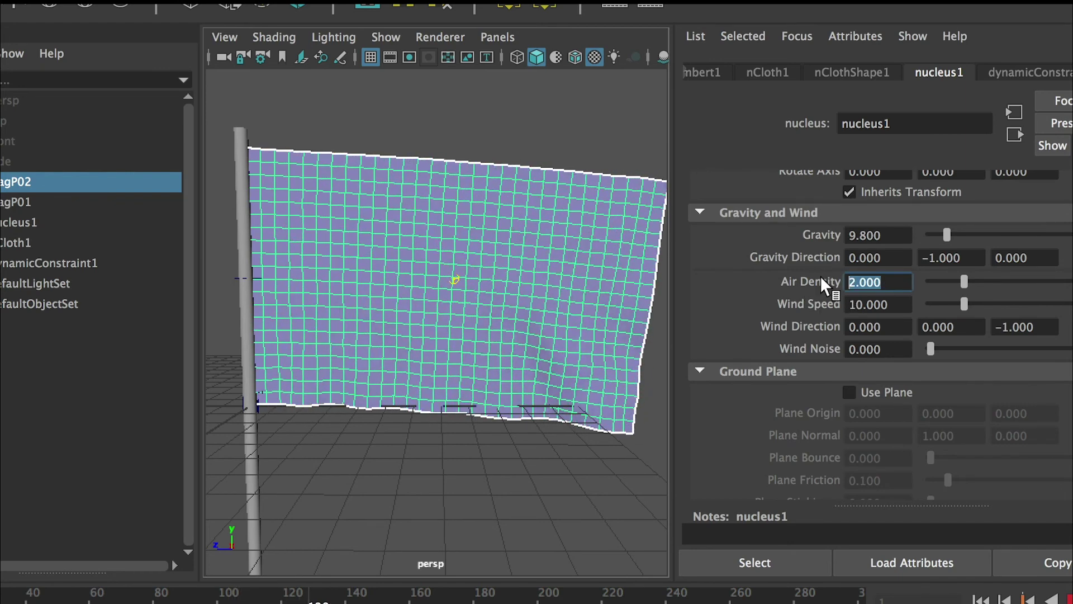
type("3")
key("Return")
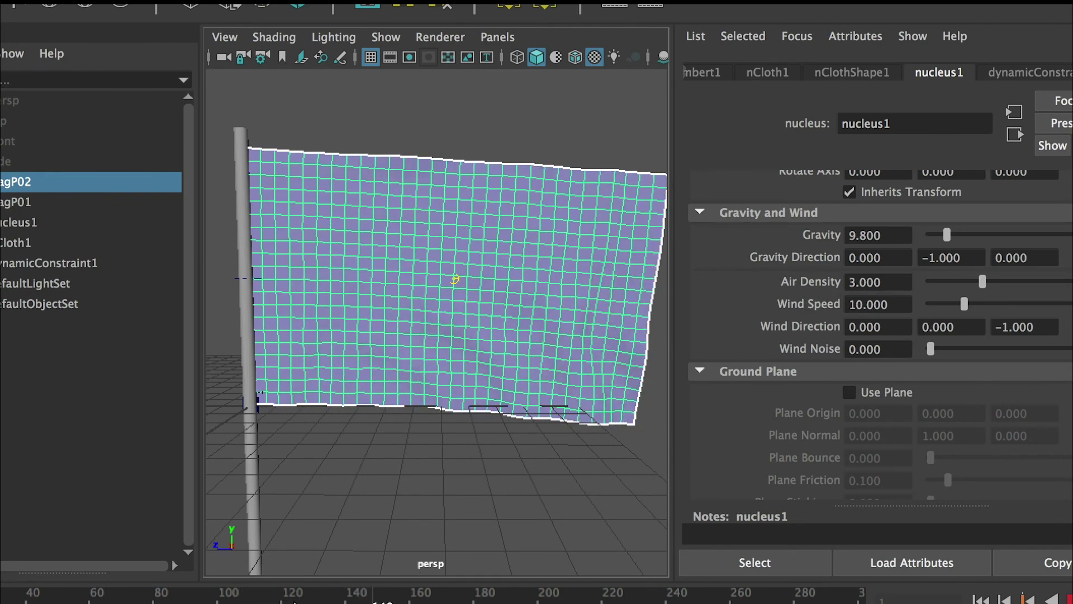
- Set Air Density to 10 and orbit around the taut flag from several angles
left_click_drag(892, 283, 793, 283)
type("10")
key("Return")
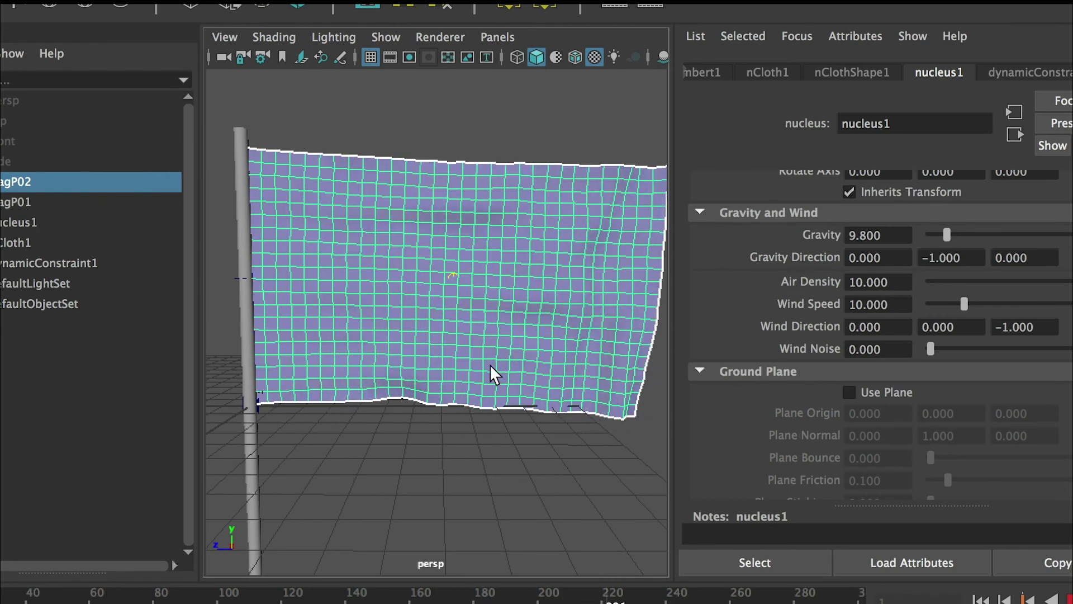
left_click_drag(510, 395, 471, 399, "alt")
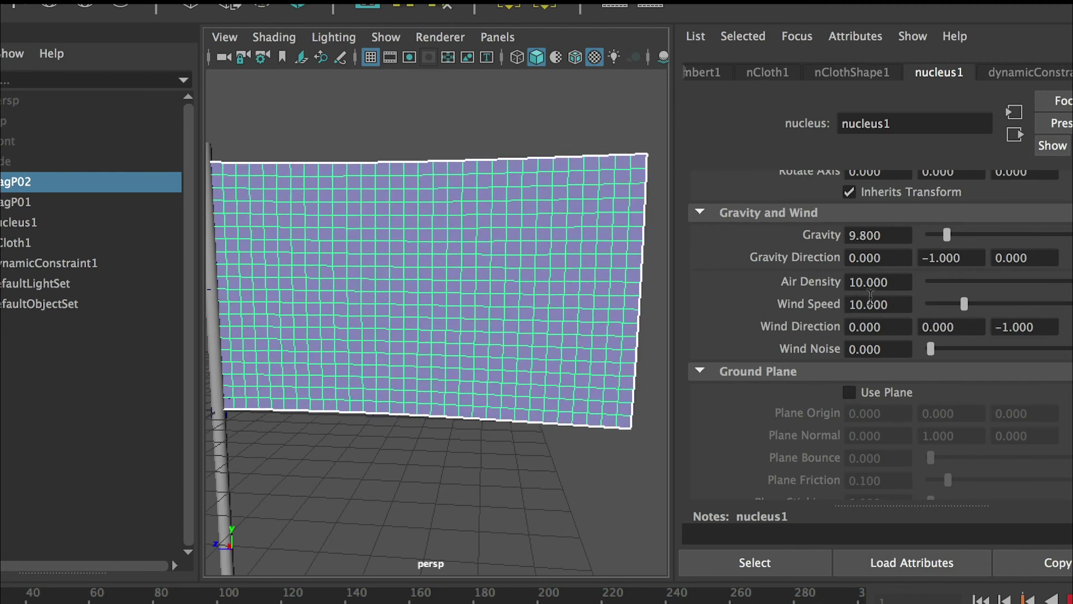
double_click(871, 282)
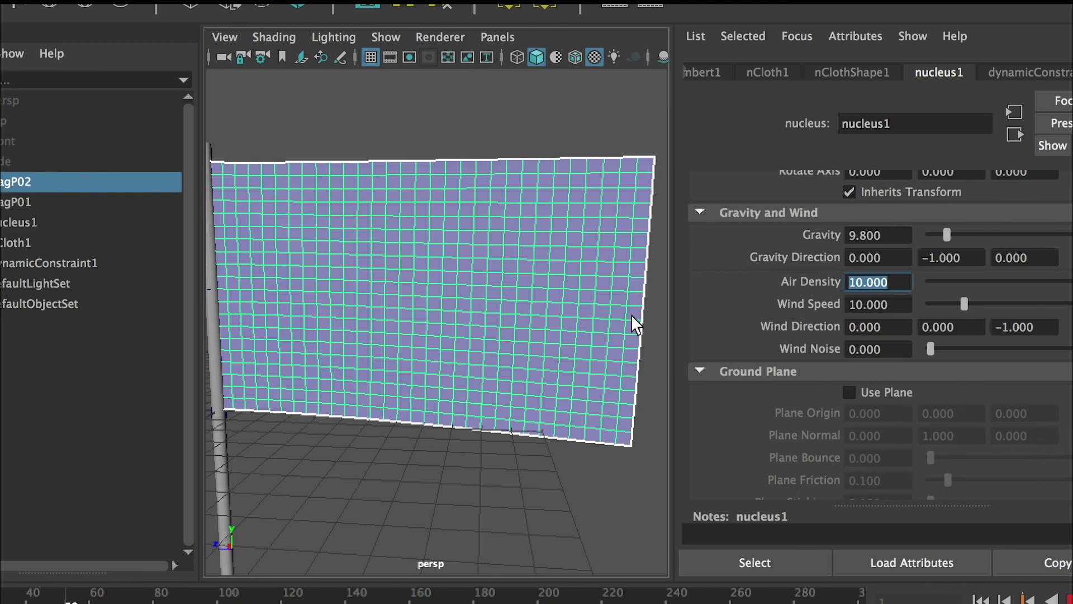
left_click_drag(486, 406, 468, 442, "alt")
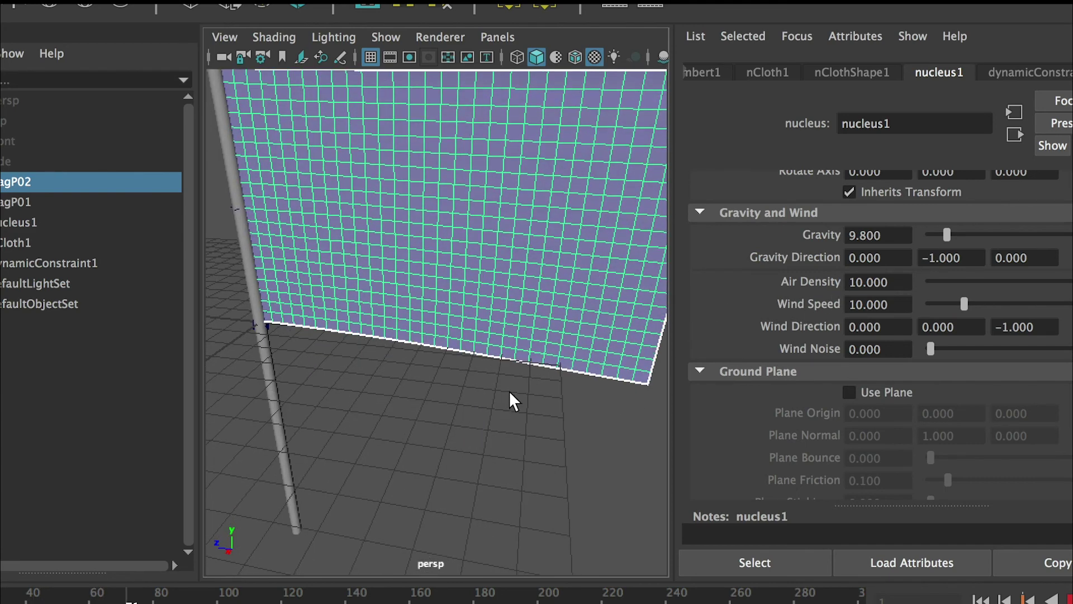
left_click_drag(399, 464, 416, 372, "alt")
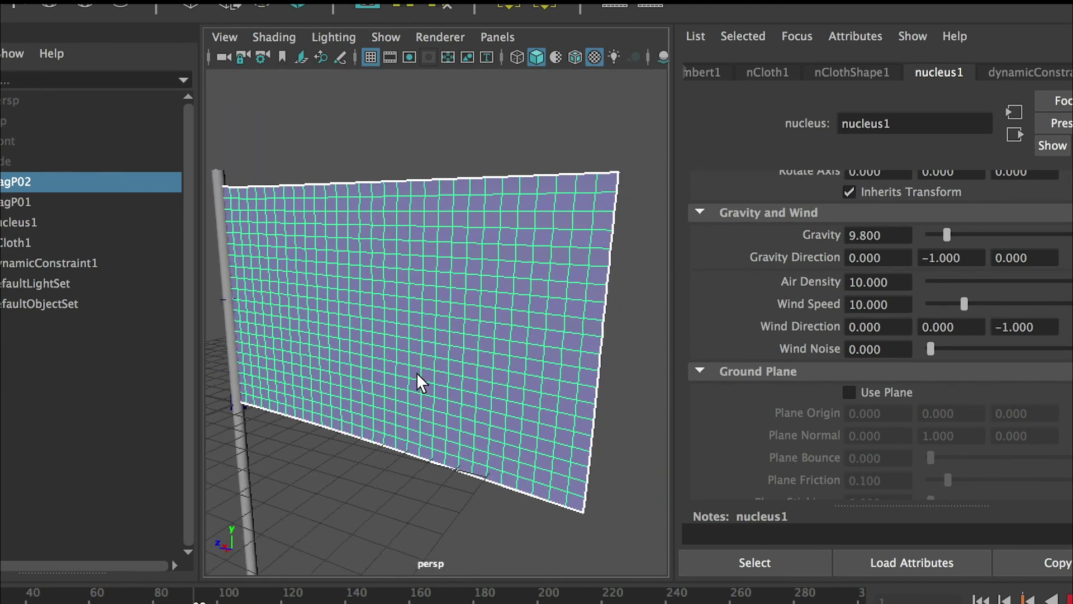
left_click_drag(589, 335, 572, 336, "alt")
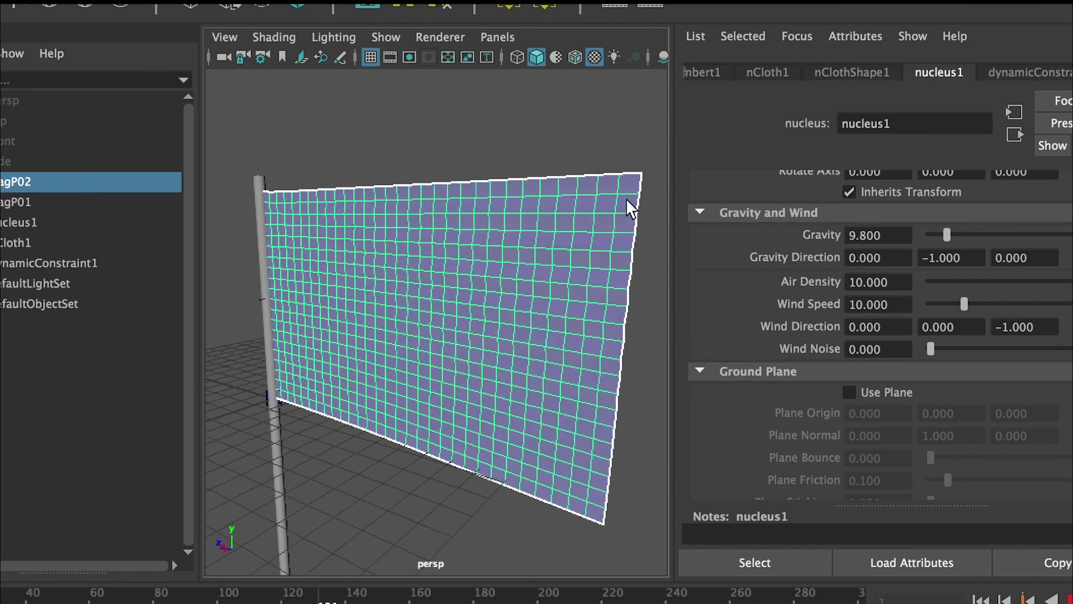
left_click_drag(501, 418, 539, 468, "alt")
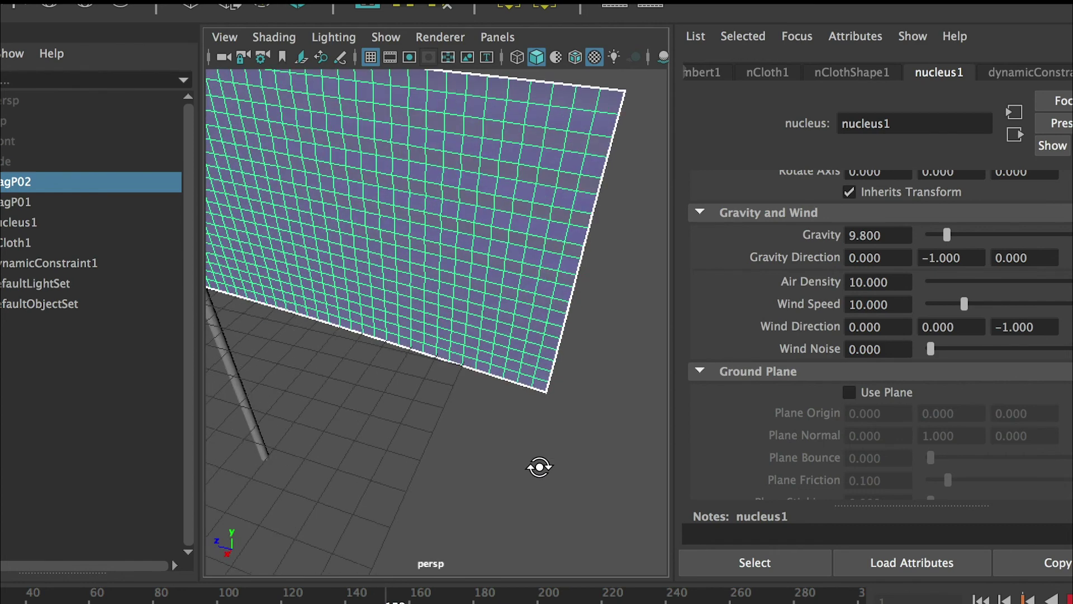
left_click_drag(501, 426, 642, 350, "alt")
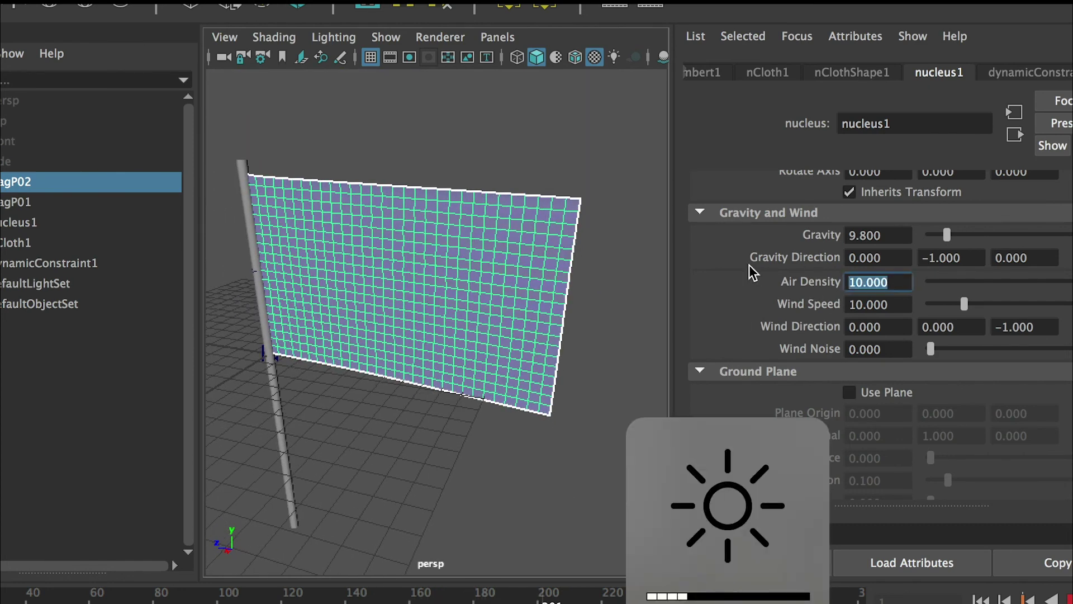
- Set Air Density back to 1 and rewind the simulation to the first frame
type("1")
key("Return")
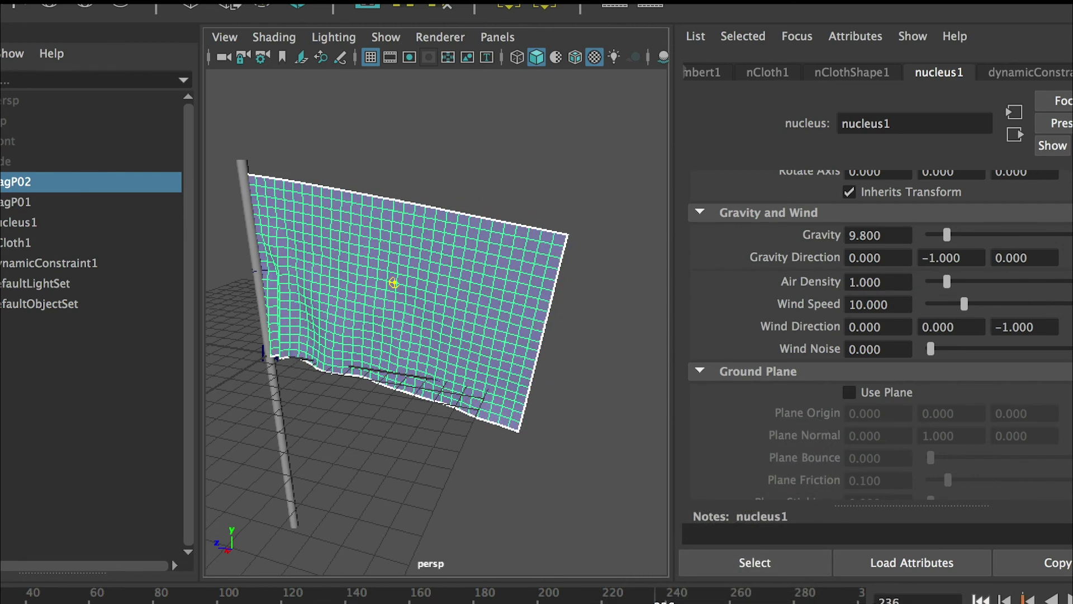
left_click(981, 600)
- Deselect the flag and orbit around its shaded, loosely billowing surface
left_click_drag(431, 312, 462, 298, "alt")
left_click_drag(379, 348, 438, 290, "alt")
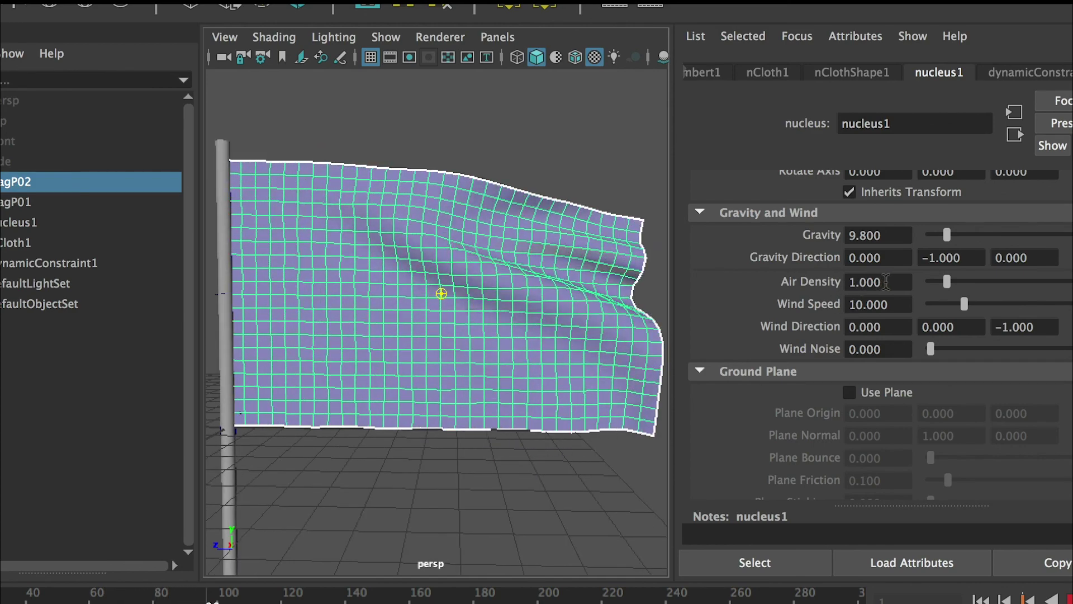
double_click(863, 283)
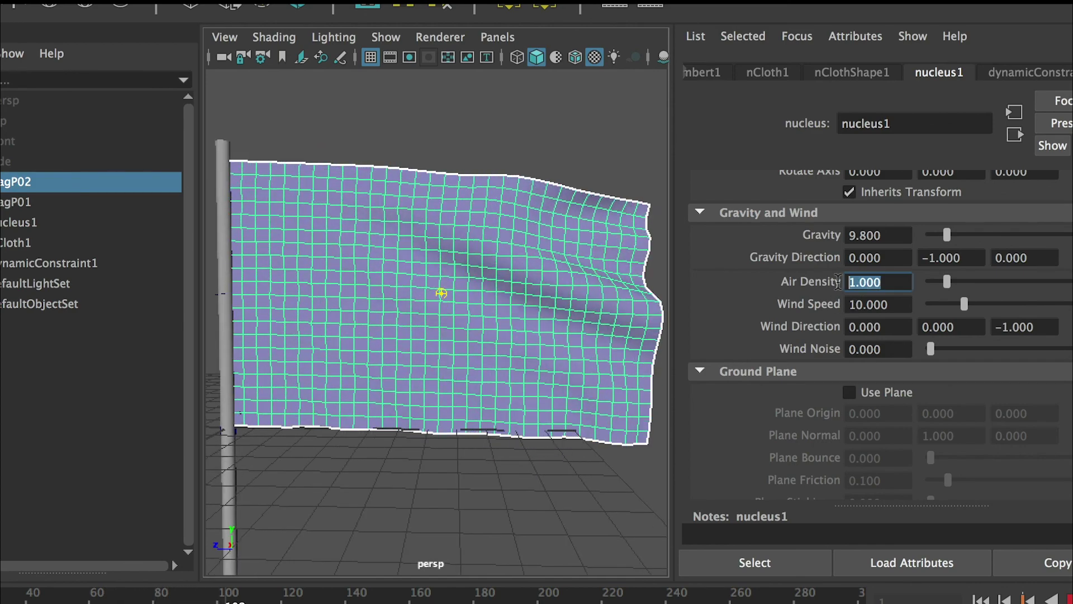
left_click(399, 464)
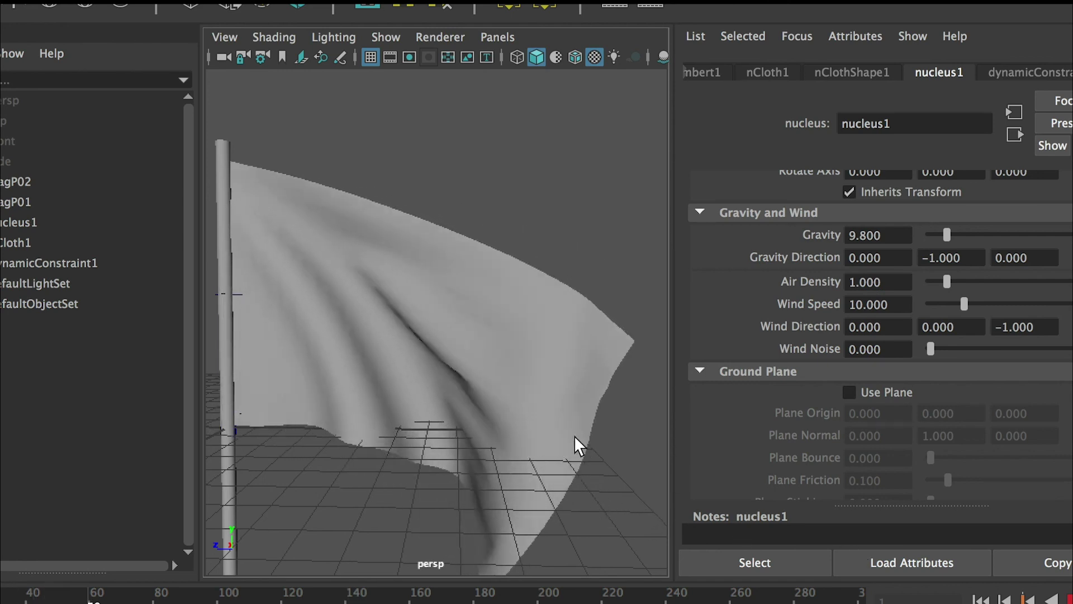
left_click_drag(577, 443, 630, 410, "alt")
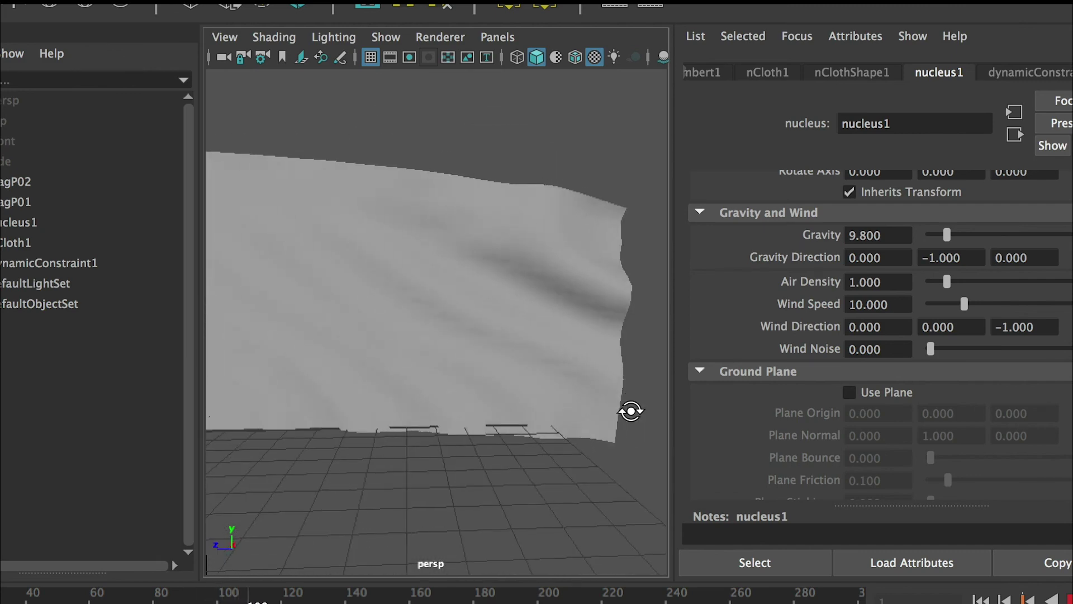